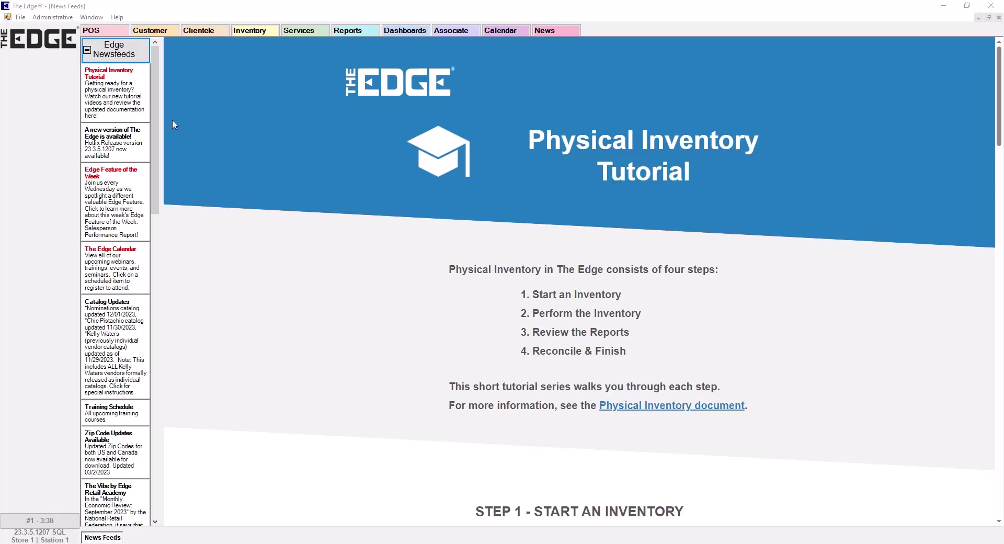
Step: Set the POS system option Auto Giveaway Item Print Options to Print_If_Retail_Not_0 and save the system options
{"action": "left_click", "coordinate": [54, 18]}
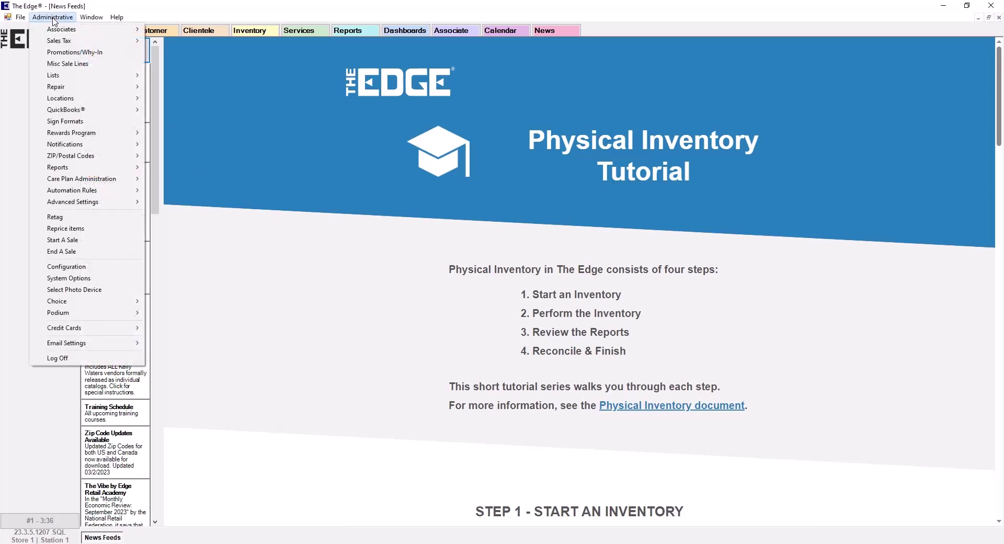
{"action": "left_click", "coordinate": [88, 278]}
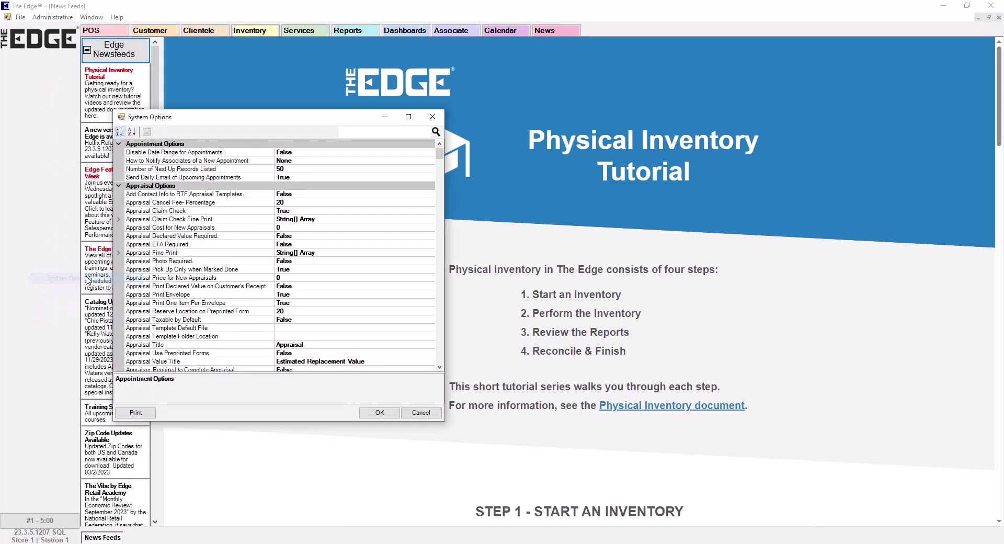
{"action": "scroll", "coordinate": [292, 250], "scroll_direction": "down", "scroll_amount": 3}
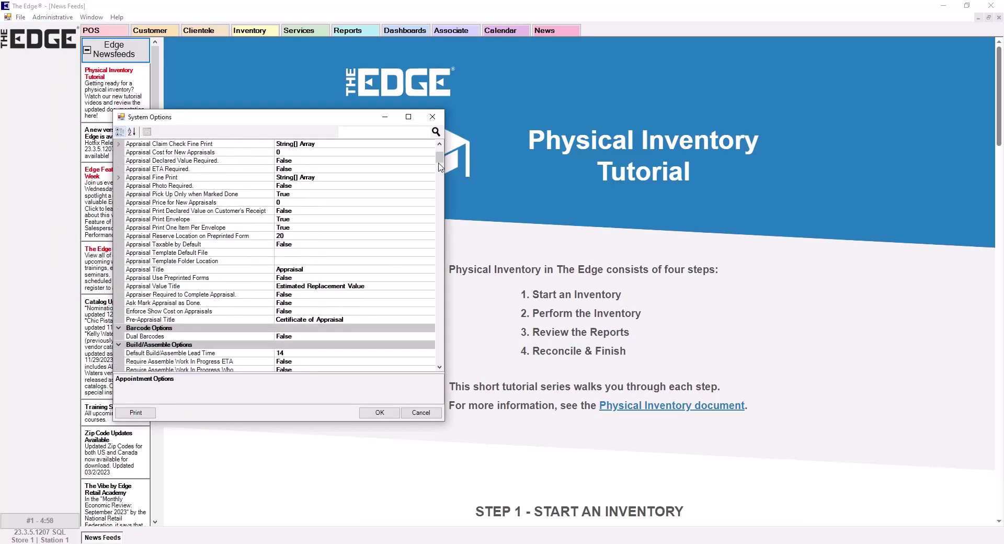
{"action": "left_click_drag", "start_coordinate": [439, 162], "coordinate": [438, 250]}
{"action": "left_click", "coordinate": [143, 197]}
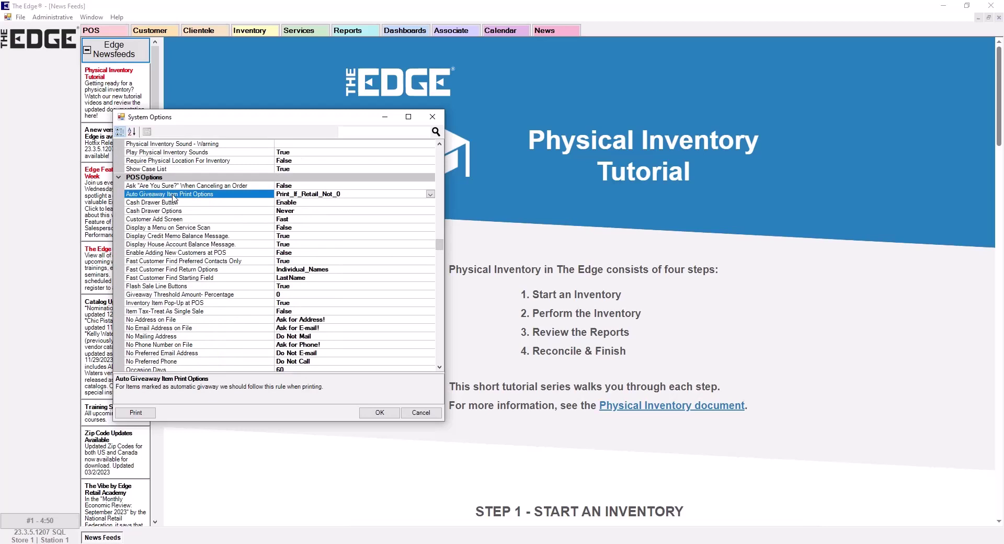
{"action": "left_click", "coordinate": [431, 195]}
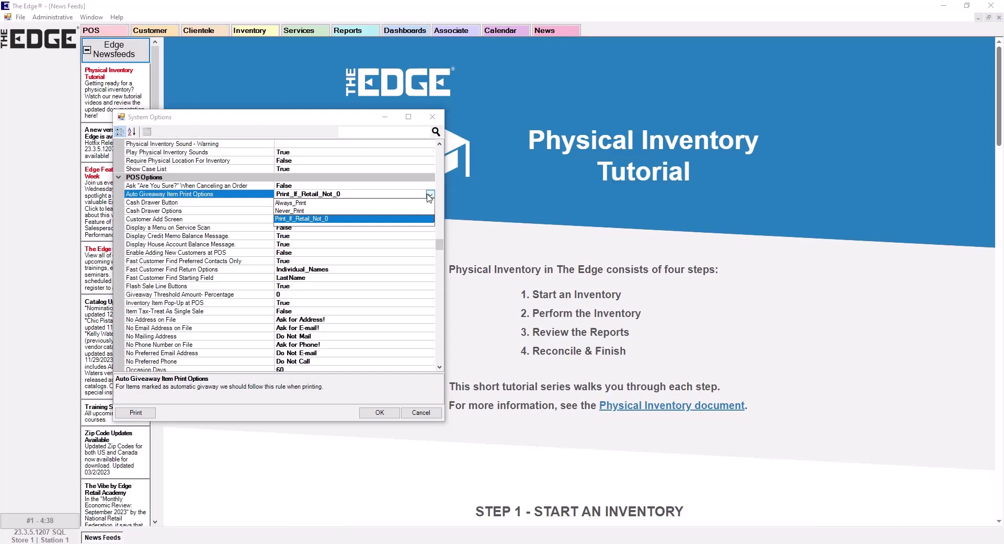
{"action": "left_click", "coordinate": [372, 220]}
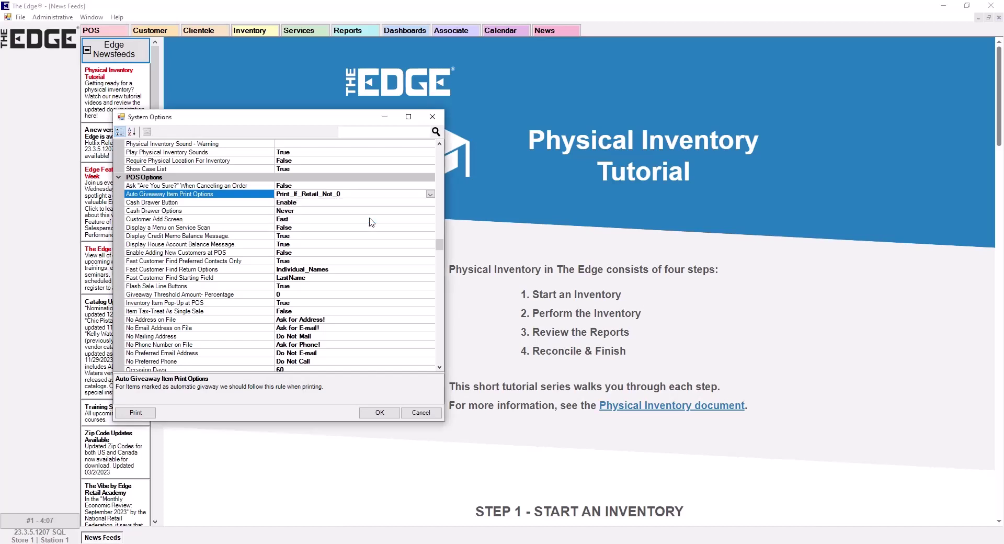
{"action": "left_click", "coordinate": [383, 413]}
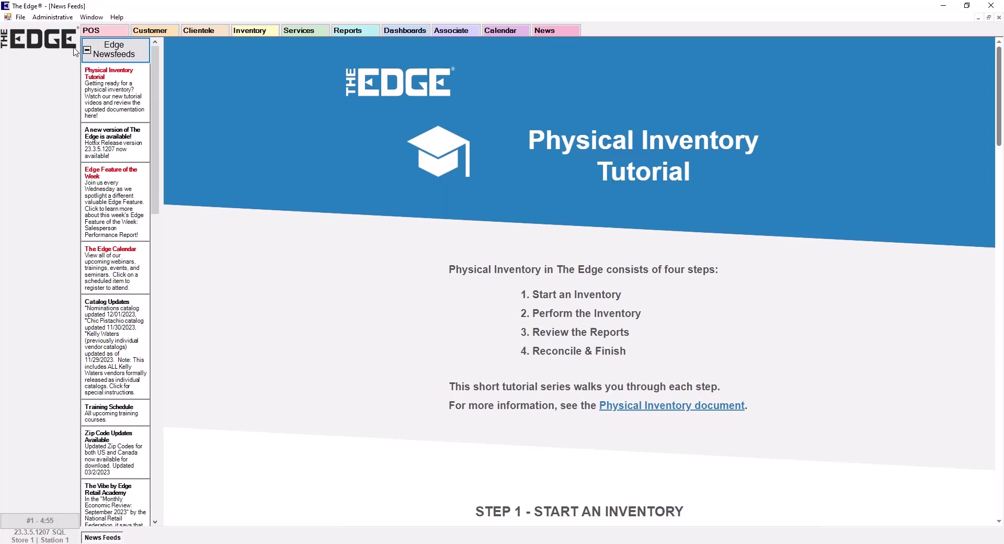
Step: Open the first associate's record from the associate list and show its security credentials
{"action": "left_click", "coordinate": [52, 18]}
{"action": "mouse_move", "coordinate": [60, 30]}
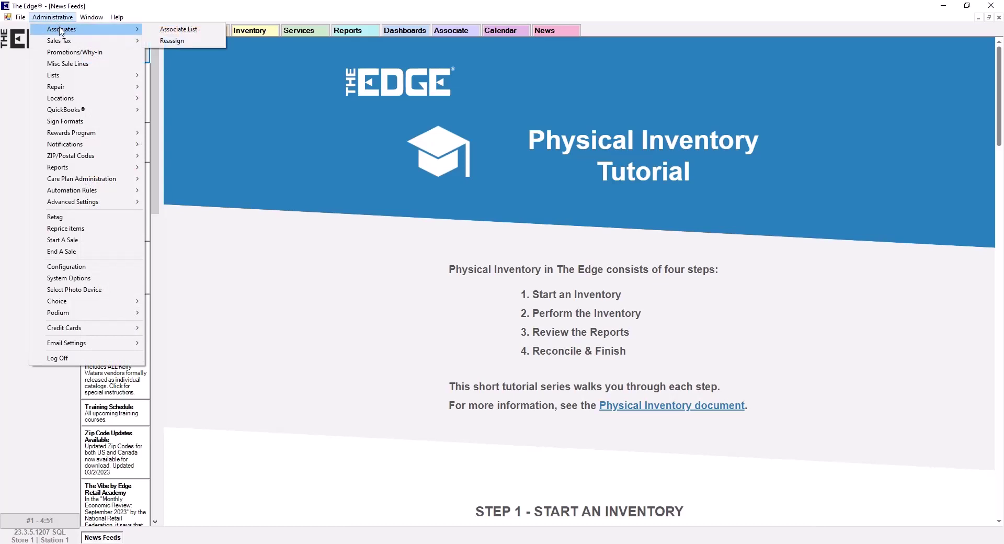
{"action": "left_click", "coordinate": [178, 29]}
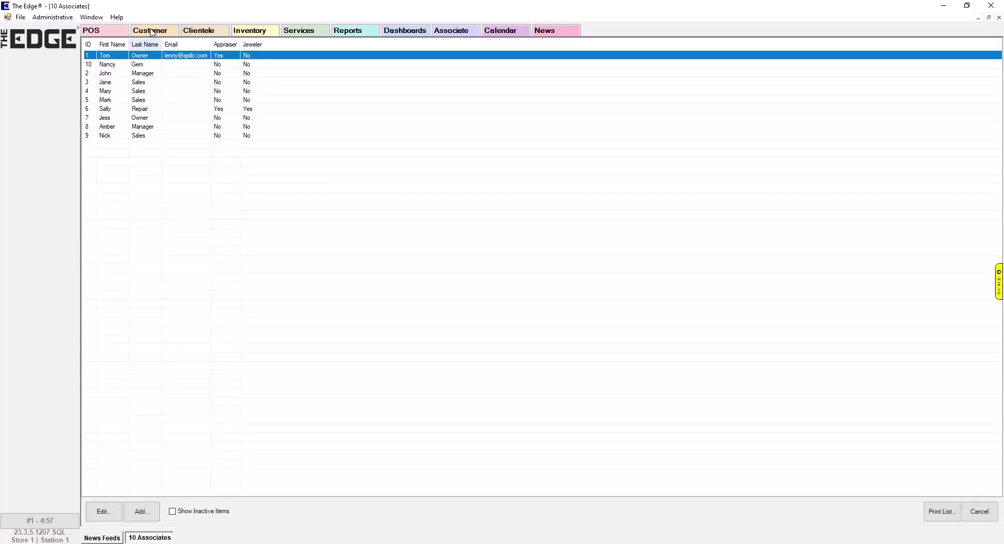
{"action": "double_click", "coordinate": [147, 56]}
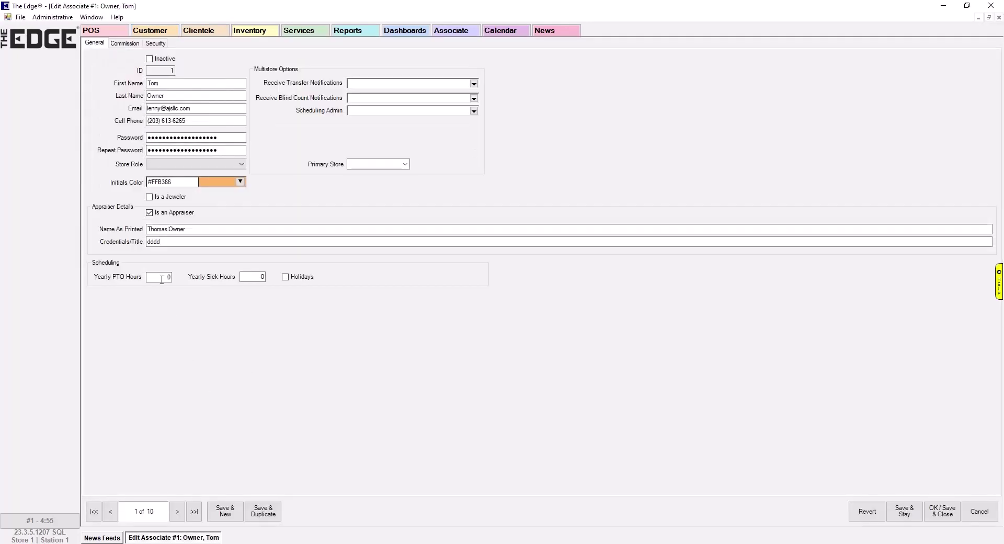
{"action": "left_click", "coordinate": [159, 46]}
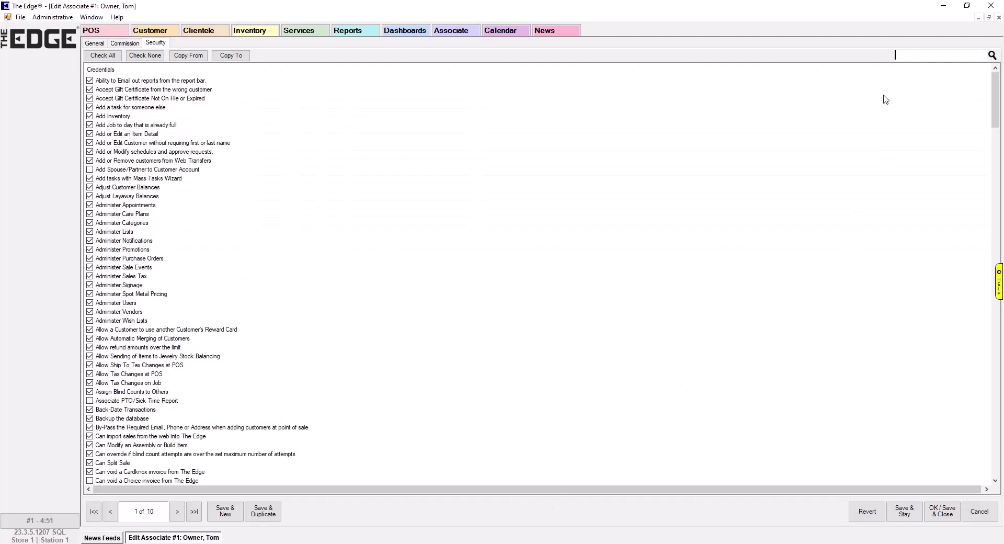
Step: Search the credentials for "mark an item", go to "Mark an Item as a permanent giveaway", and save and close the associate
{"action": "left_click", "coordinate": [897, 55]}
{"action": "type", "text": "mark an item"}
{"action": "key", "text": "Return"}
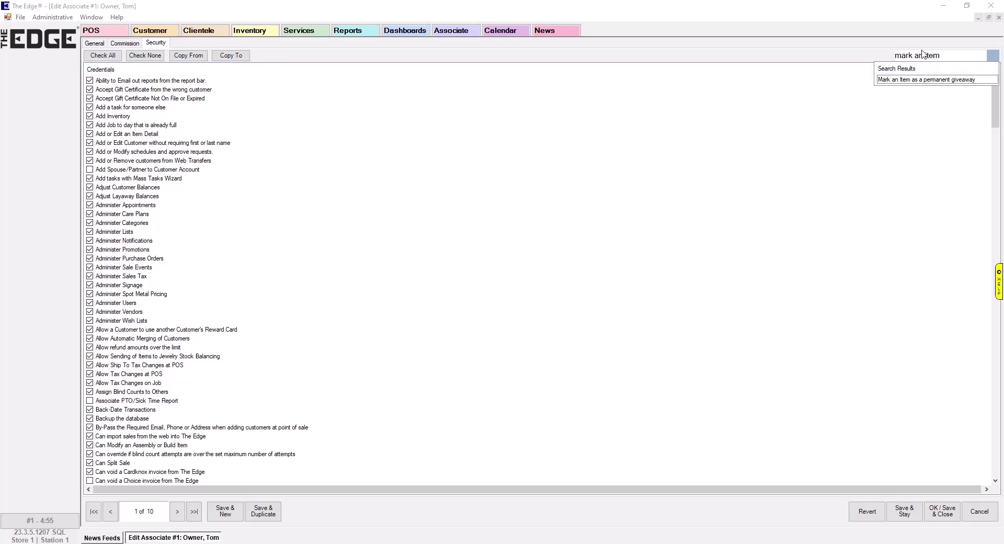
{"action": "left_click", "coordinate": [936, 80]}
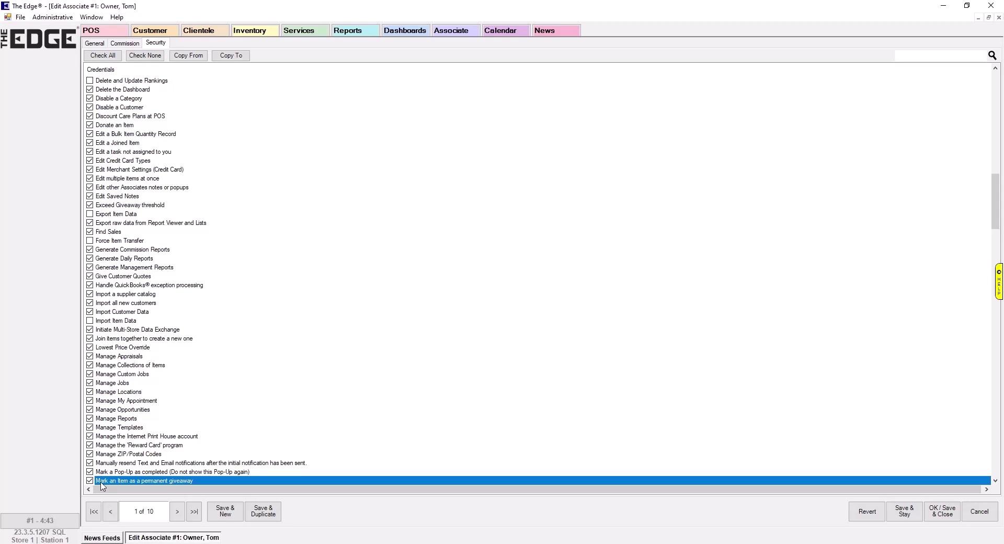
{"action": "left_click", "coordinate": [943, 512]}
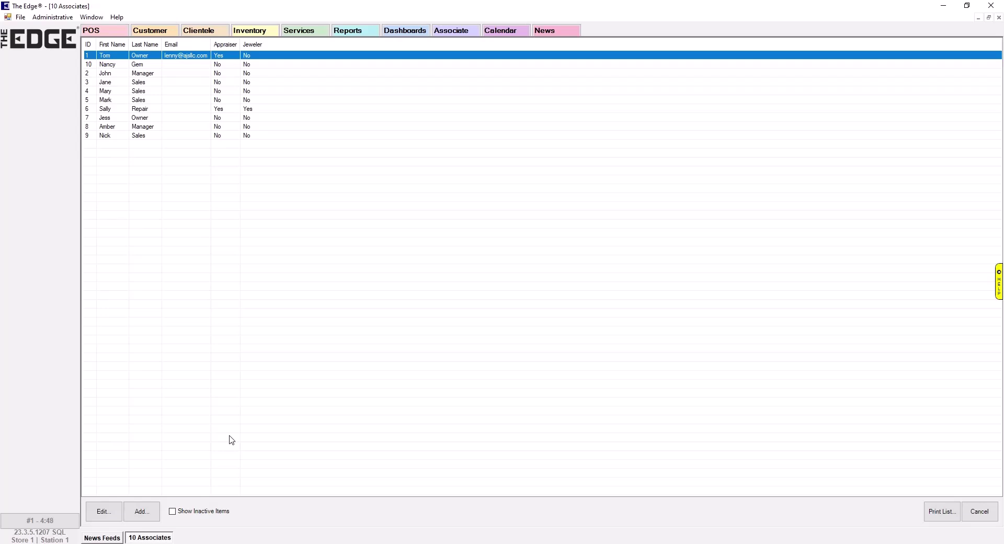
Step: Open the inventory category list and look through it to the bulk and box categories at its end
{"action": "left_click", "coordinate": [259, 32]}
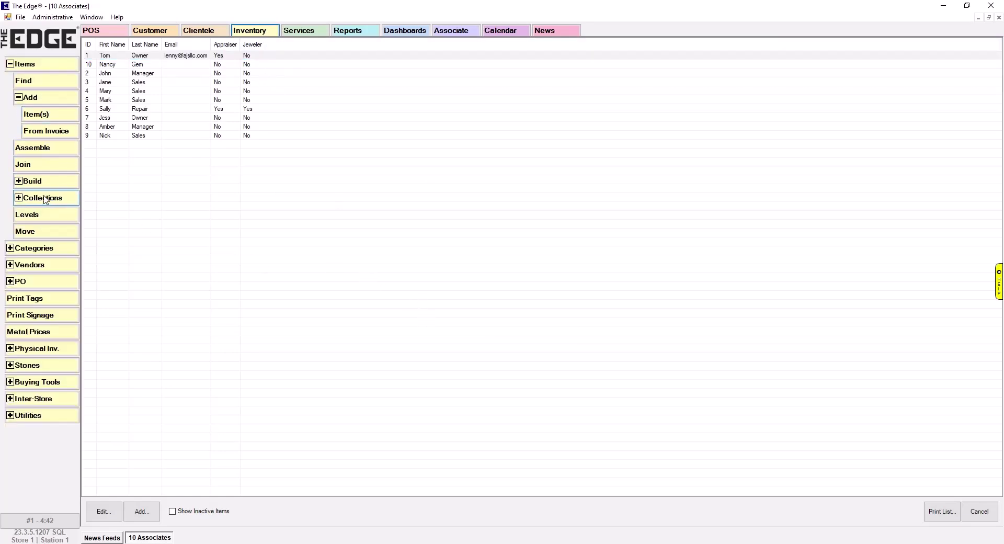
{"action": "left_click", "coordinate": [41, 249]}
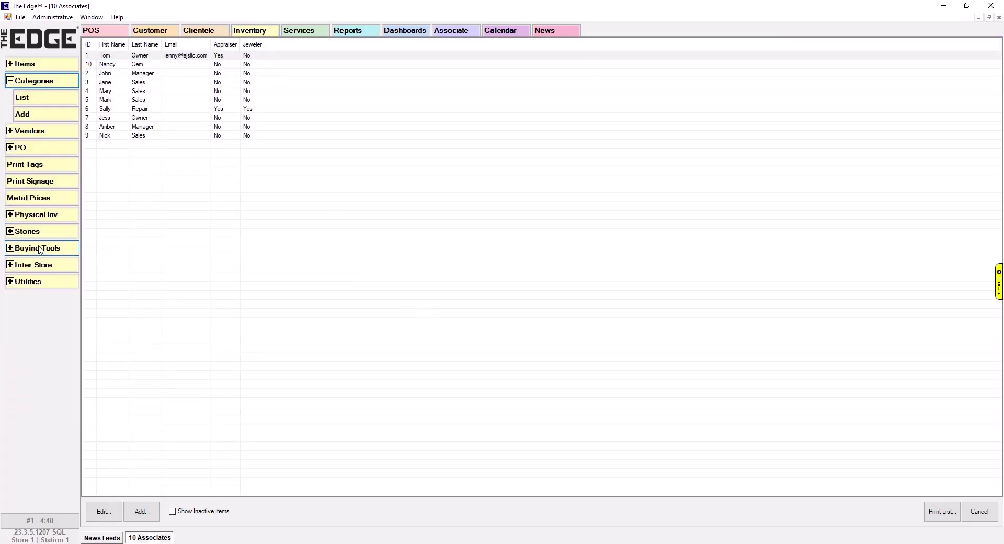
{"action": "left_click", "coordinate": [49, 100]}
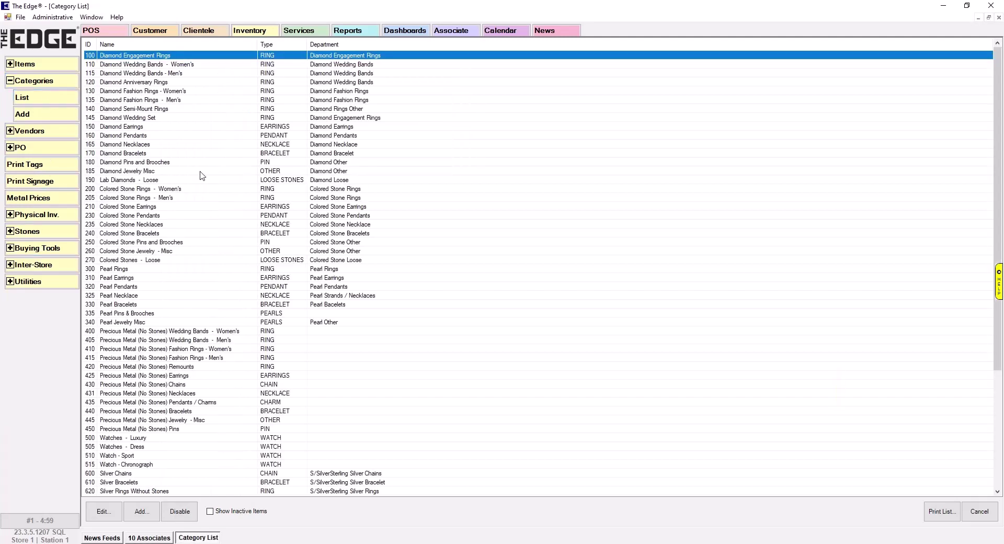
{"action": "scroll", "coordinate": [209, 356], "scroll_direction": "down", "scroll_amount": 6}
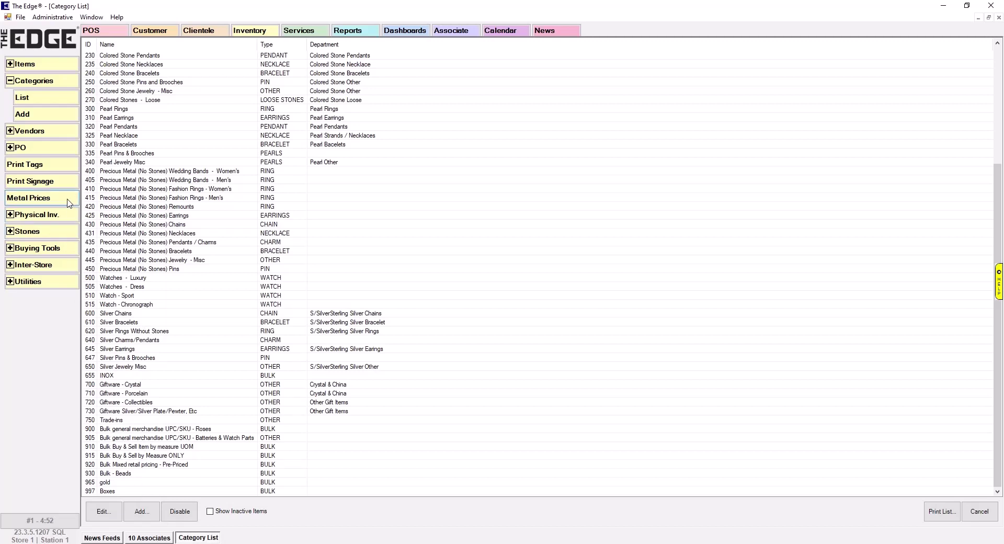
Step: Add a category 998 named Boxes with type BULK and pricing method General Merchandise, UPC/SKU Pricing
{"action": "left_click", "coordinate": [51, 118]}
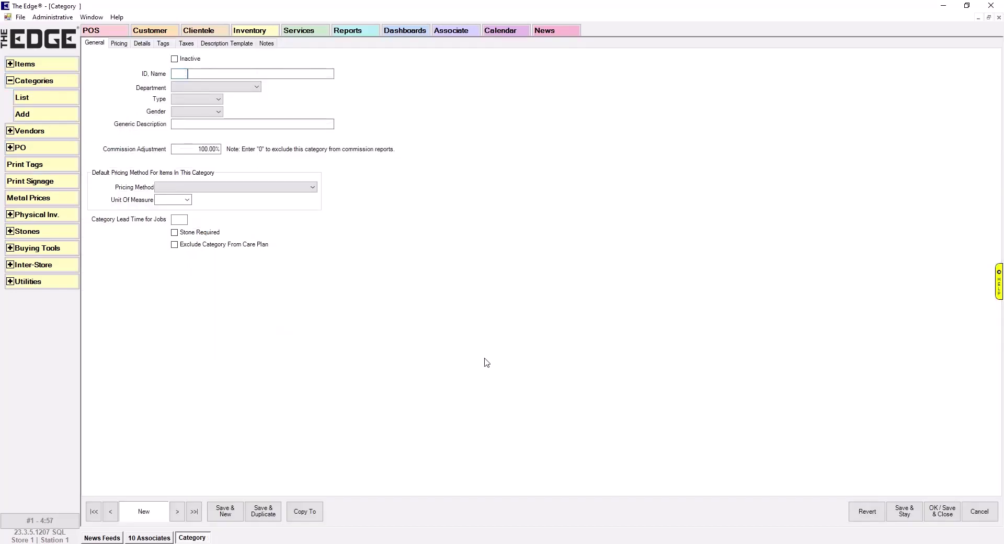
{"action": "type", "text": "998"}
{"action": "key", "text": "Tab"}
{"action": "type", "text": "Boxes"}
{"action": "left_click", "coordinate": [212, 103]}
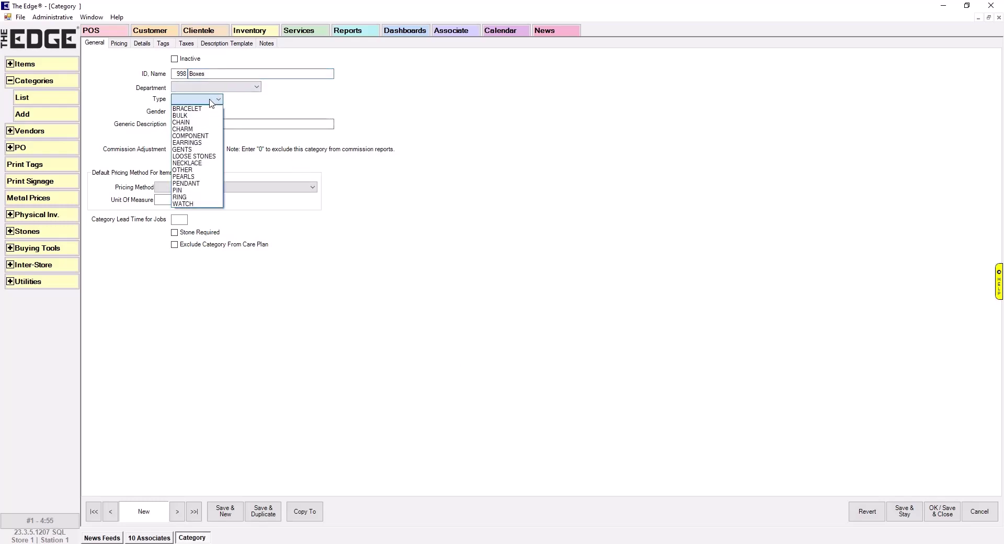
{"action": "left_click", "coordinate": [207, 119]}
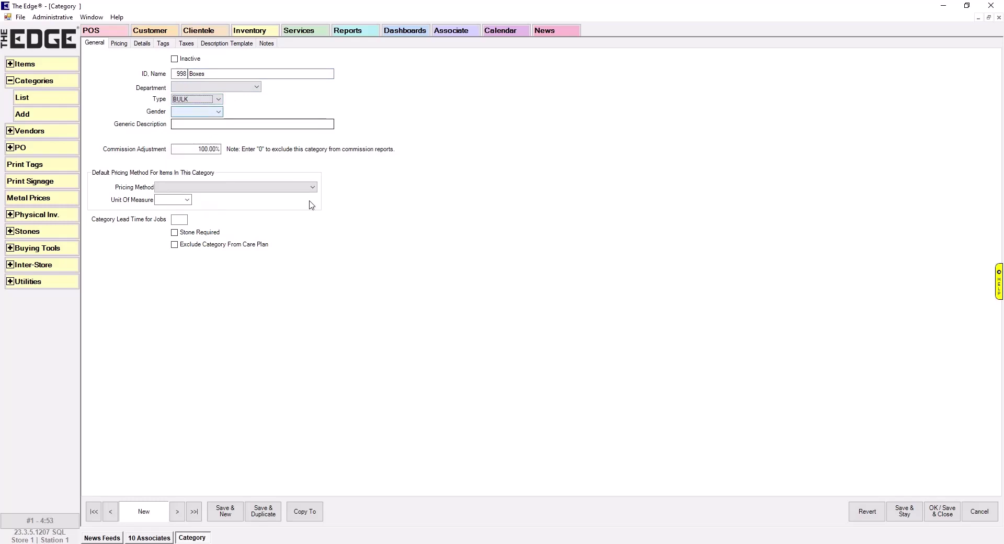
{"action": "left_click", "coordinate": [211, 187]}
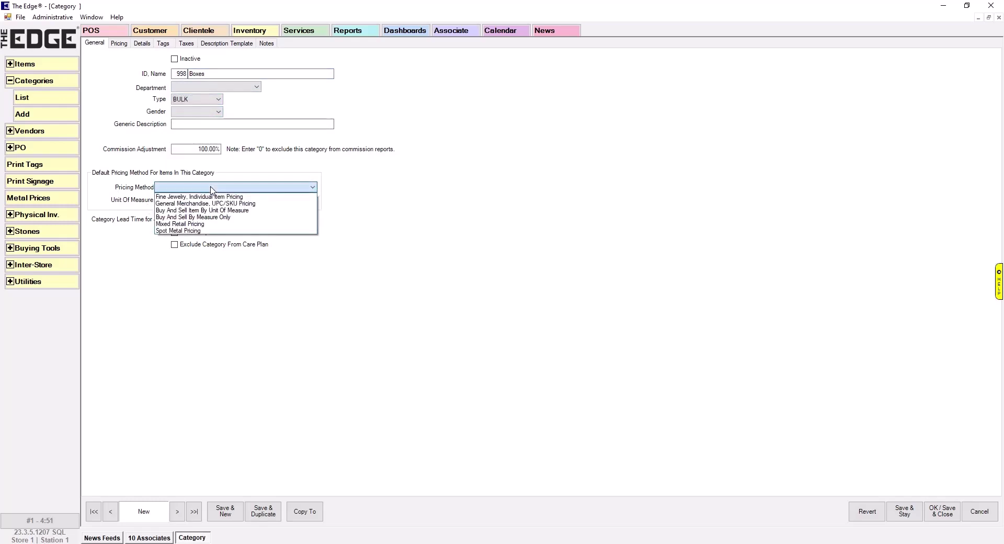
{"action": "left_click", "coordinate": [250, 205]}
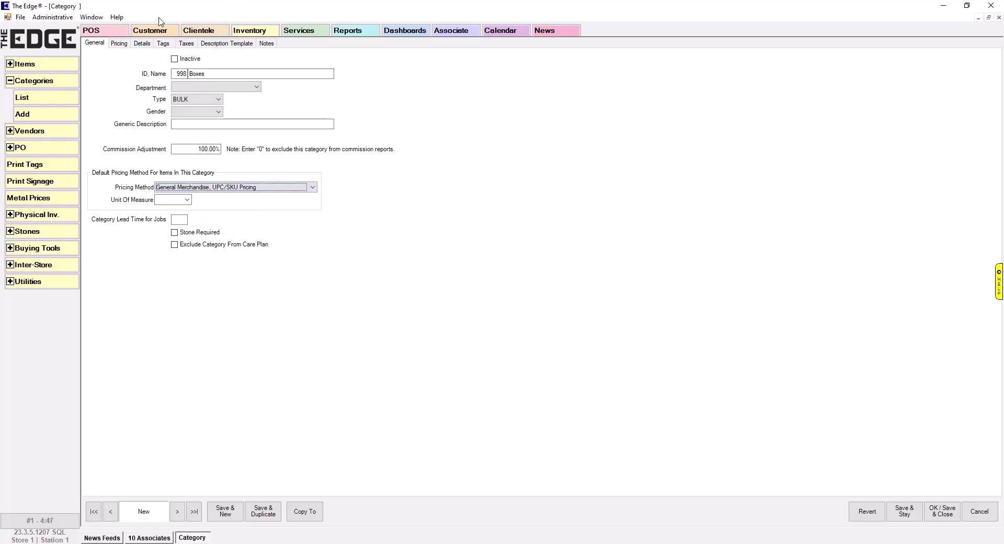
Step: Set the new category's automatic markup and minimum markup to 1 for the $0 minimum cost
{"action": "left_click", "coordinate": [119, 43]}
{"action": "left_click", "coordinate": [150, 84]}
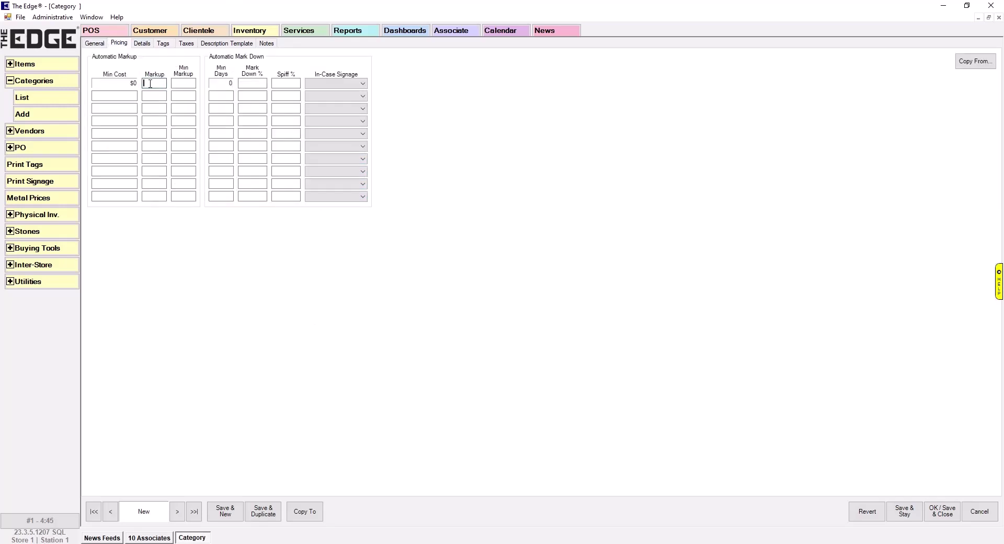
{"action": "type", "text": "1"}
{"action": "key", "text": "Tab"}
{"action": "type", "text": "1"}
Step: Check the new category's detail groups and apply the default tag layout
{"action": "left_click", "coordinate": [141, 44]}
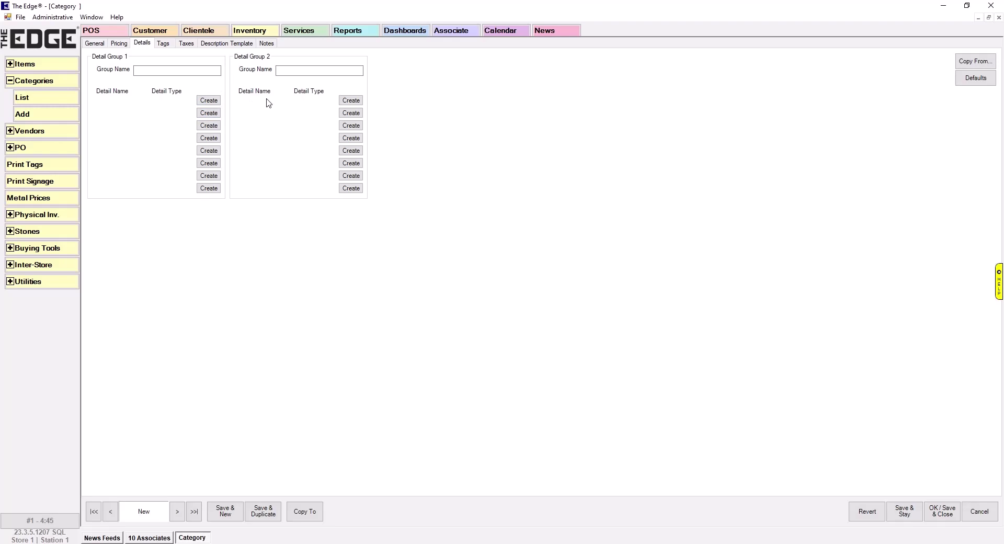
{"action": "left_click", "coordinate": [163, 43]}
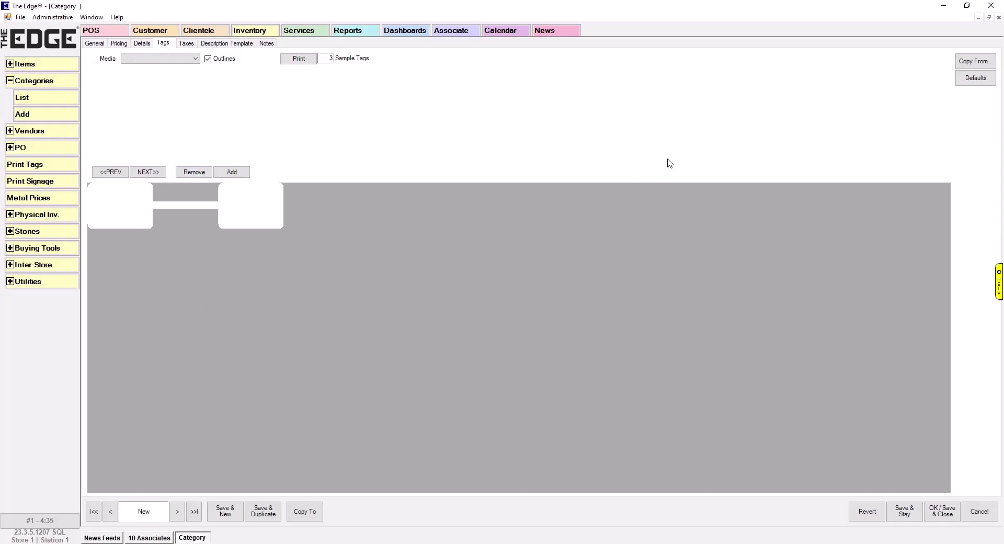
{"action": "left_click", "coordinate": [985, 86]}
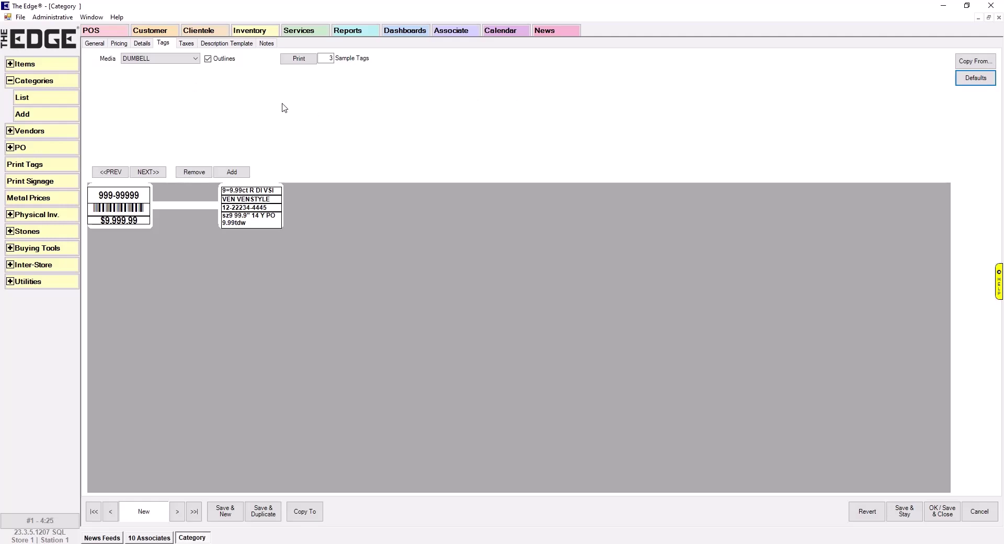
Step: Review the new category's tax codes, then discard the category and close the category list
{"action": "left_click", "coordinate": [186, 44]}
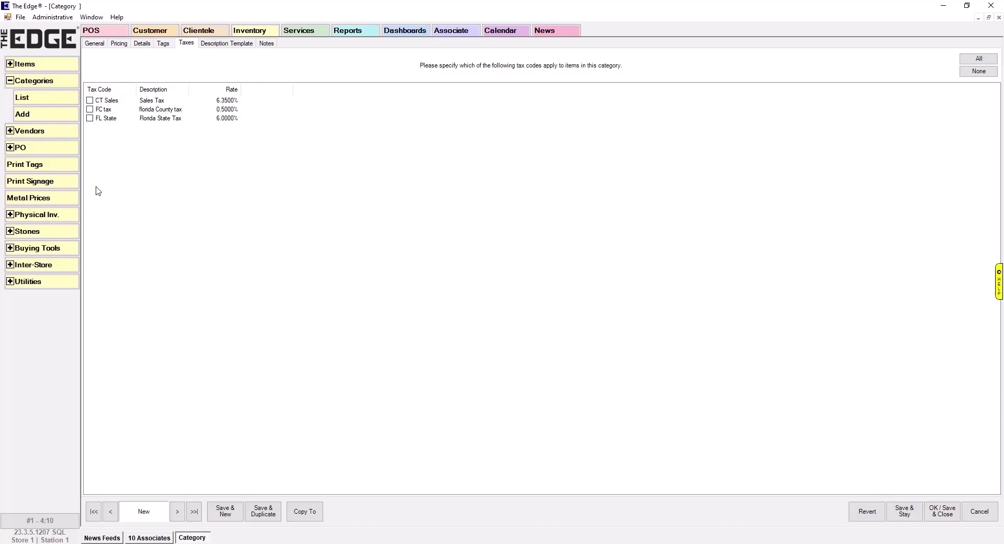
{"action": "left_click", "coordinate": [91, 42]}
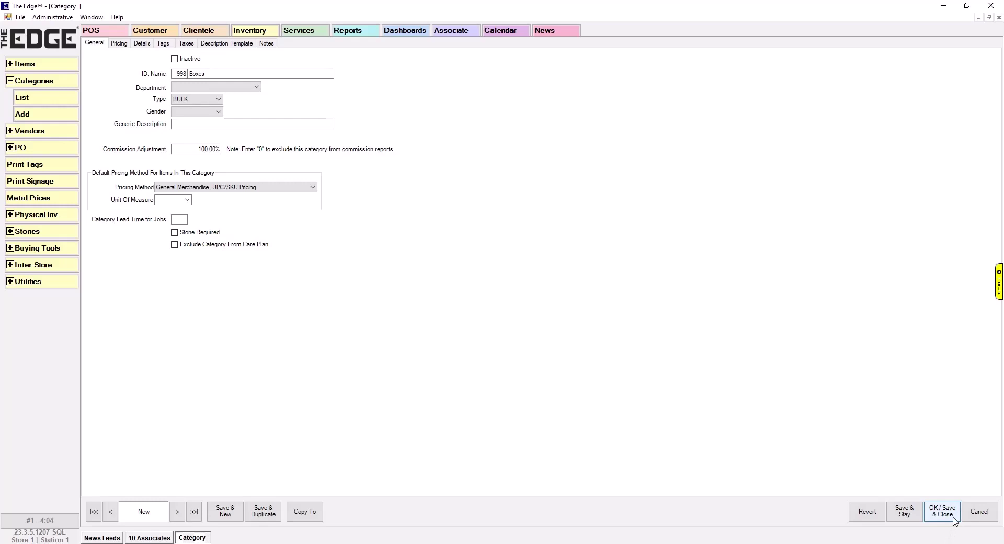
{"action": "left_click", "coordinate": [984, 515]}
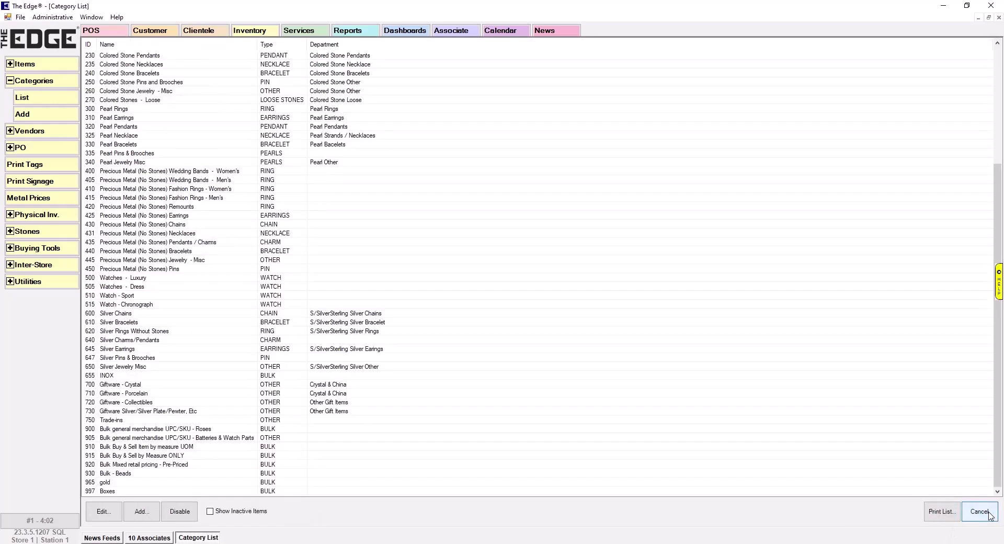
{"action": "left_click", "coordinate": [988, 515]}
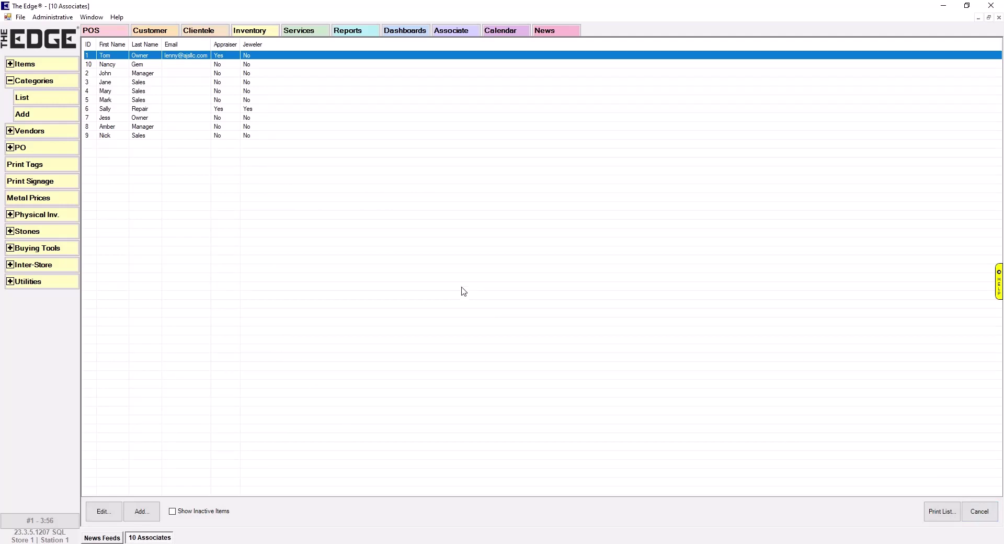
Step: Start a new inventory item in category 997 Boxes and assign AB Vendor as its vendor
{"action": "left_click", "coordinate": [31, 64]}
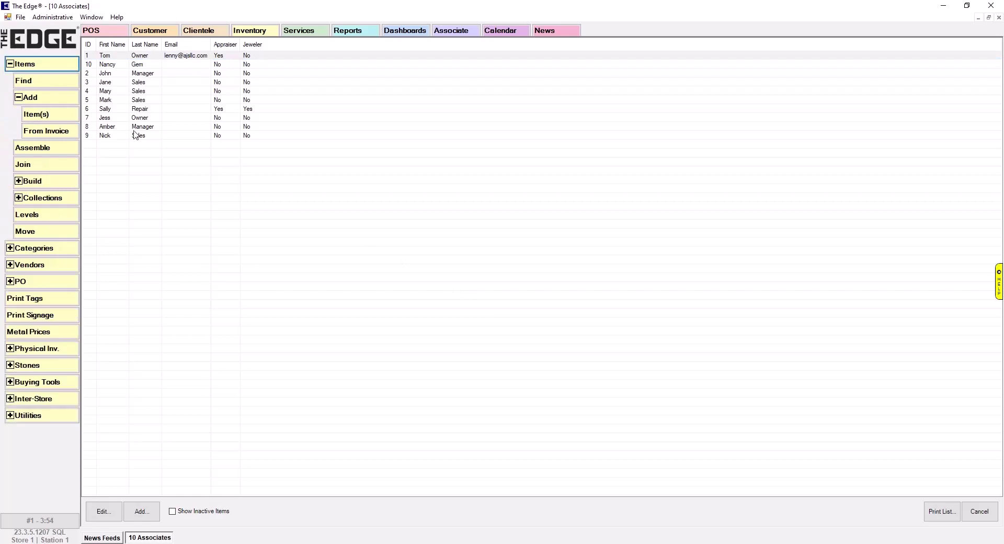
{"action": "left_click", "coordinate": [46, 114]}
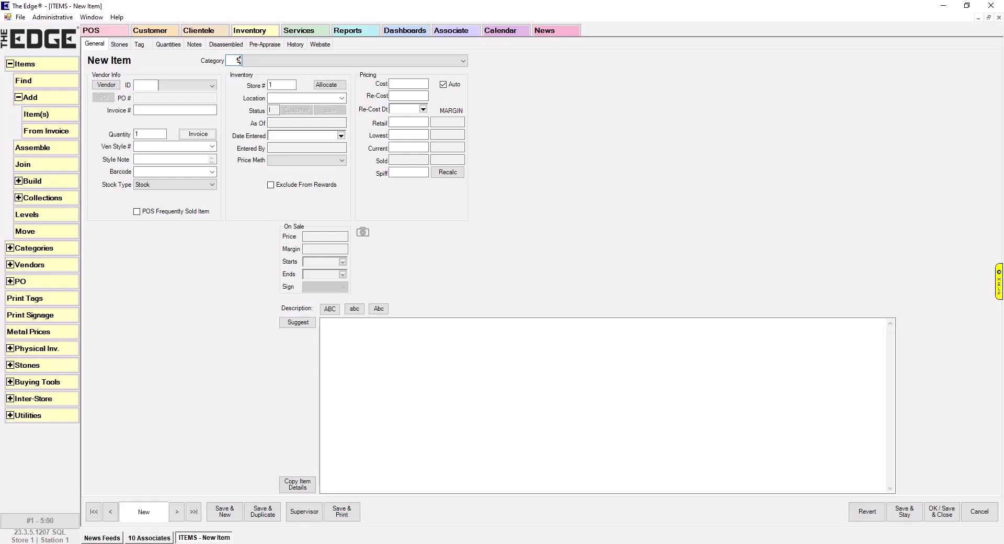
{"action": "type", "text": "997"}
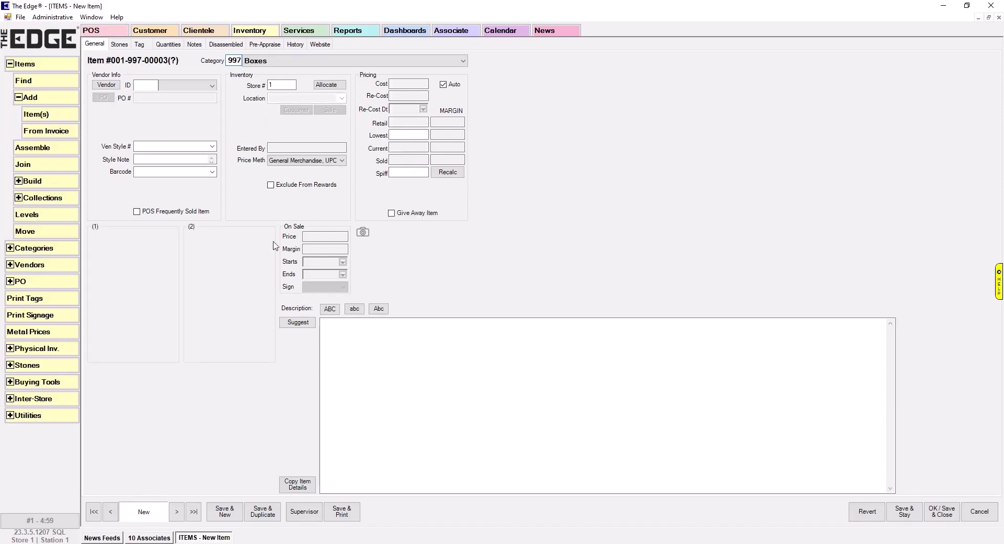
{"action": "left_click", "coordinate": [175, 85]}
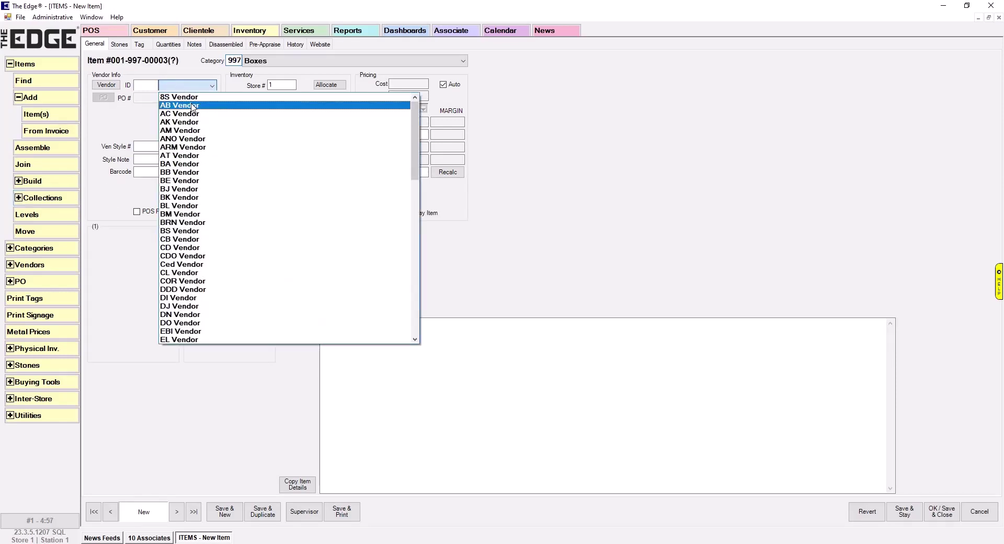
{"action": "left_click", "coordinate": [179, 105]}
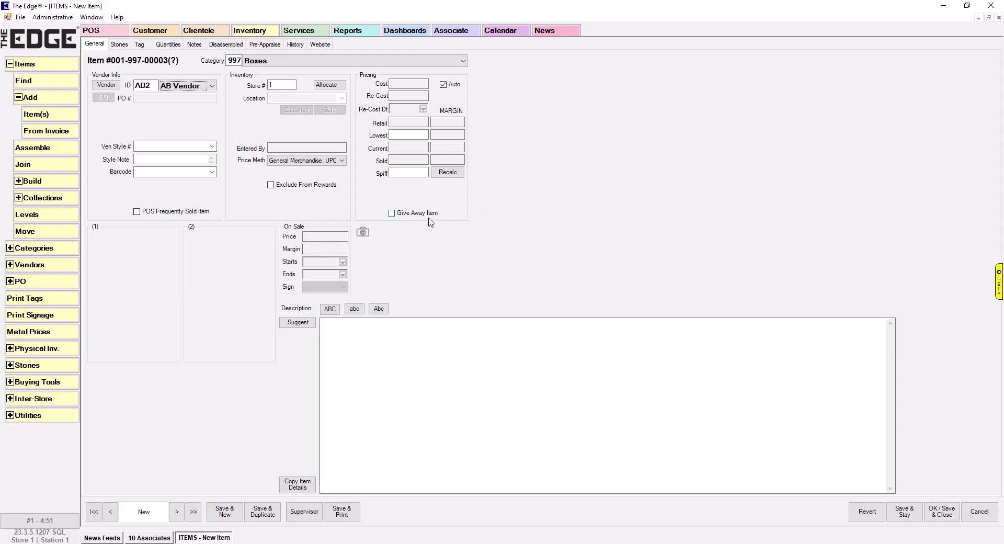
Step: Mark the new item as a Give Away Item and set its vendor style number to Box3
{"action": "left_click", "coordinate": [392, 214]}
{"action": "left_click", "coordinate": [158, 146]}
{"action": "type", "text": "Box3"}
{"action": "key", "text": "Tab"}
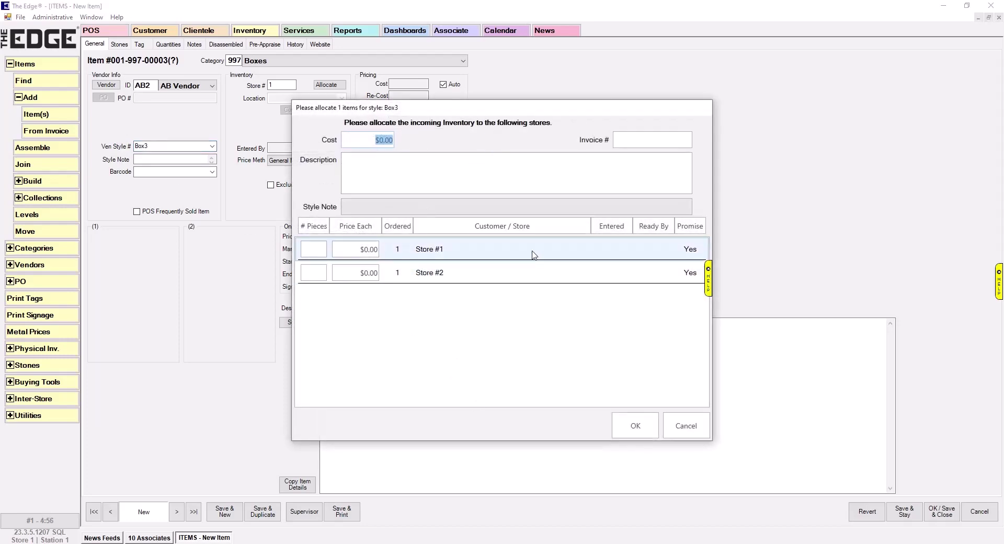
Step: In the Box3 allocation, set the cost to $5.00, enter the invoice number and describe the item as "Large ring box"
{"action": "type", "text": "5"}
{"action": "key", "text": "Tab"}
{"action": "type", "text": "12345"}
{"action": "key", "text": "Tab"}
{"action": "type", "text": "Larg b"}
{"action": "type", "text": "ing box"}
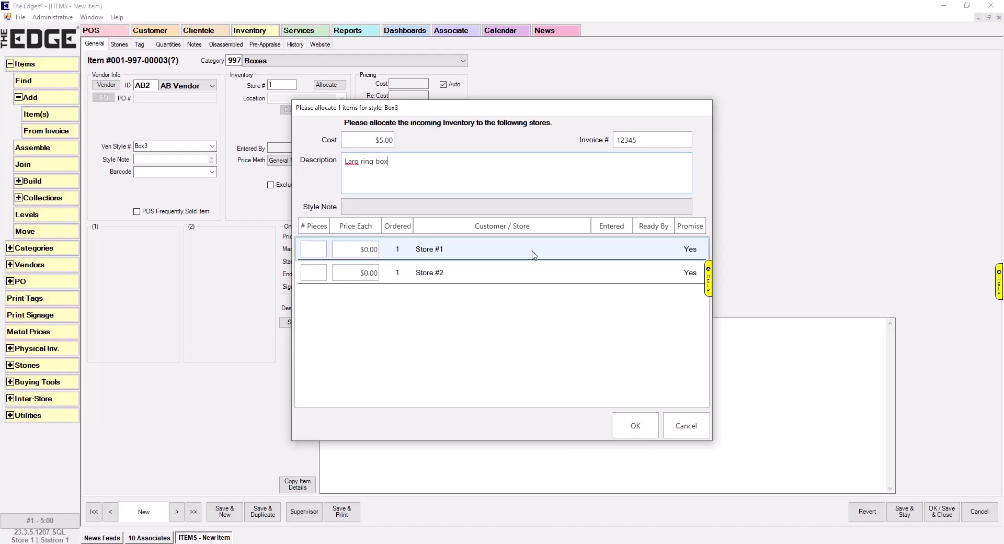
{"action": "left_click", "coordinate": [359, 162]}
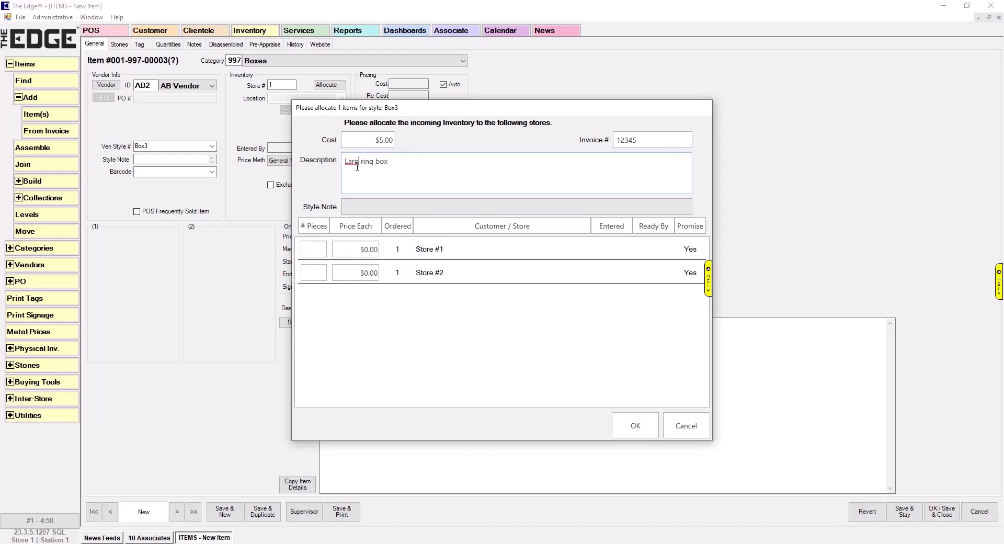
{"action": "type", "text": "e"}
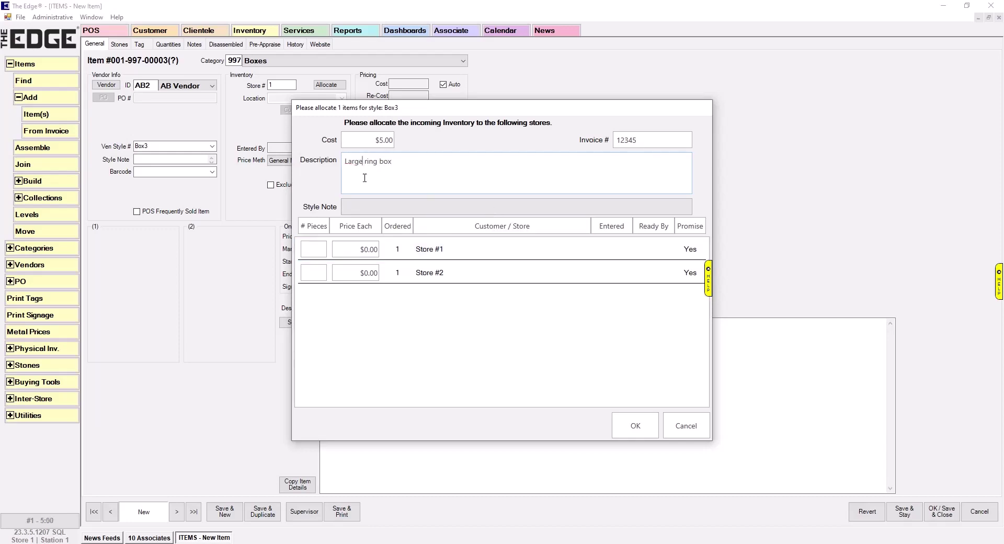
Step: Allocate 50 pieces of Box3 to Store #1 and accept the allocation
{"action": "left_click", "coordinate": [316, 249]}
{"action": "type", "text": "50"}
{"action": "key", "text": "Tab"}
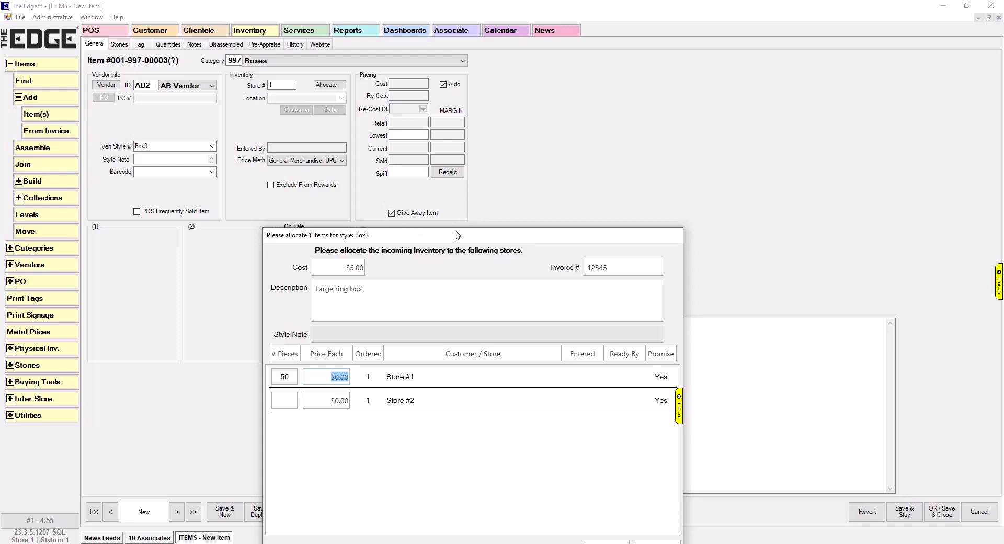
{"action": "left_click", "coordinate": [558, 393]}
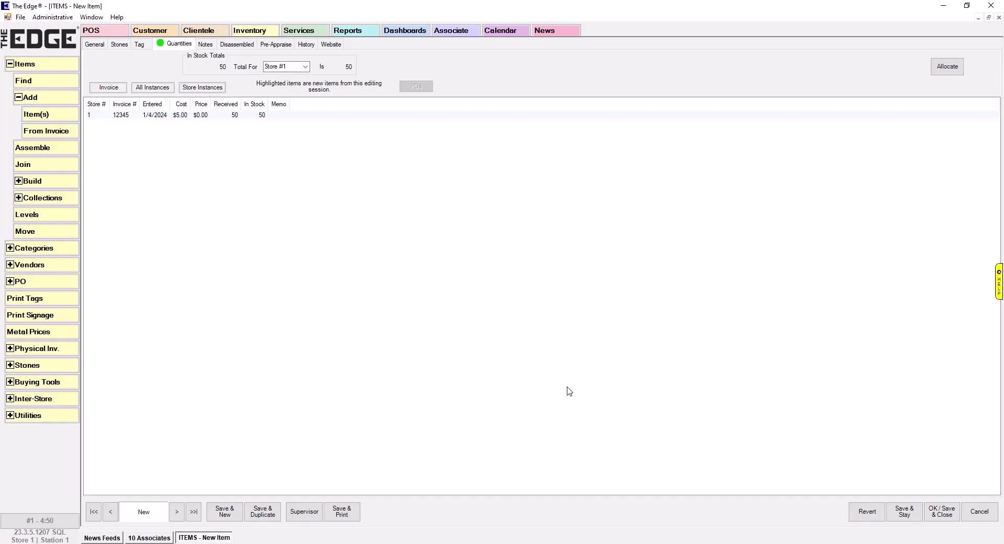
Step: Review the new item's pricing and quantities, and try to open its Store #1 quantity row for editing
{"action": "left_click", "coordinate": [101, 42]}
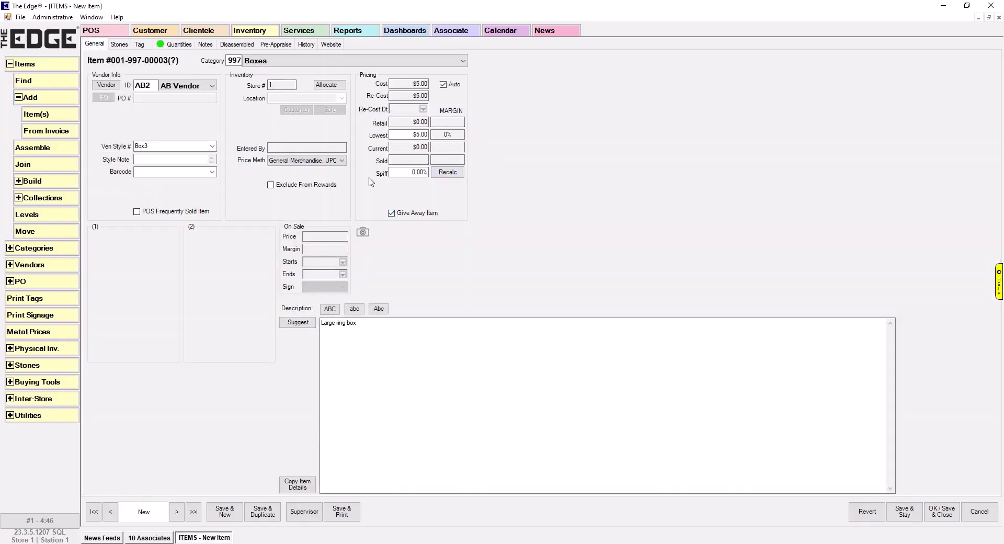
{"action": "left_click", "coordinate": [187, 45]}
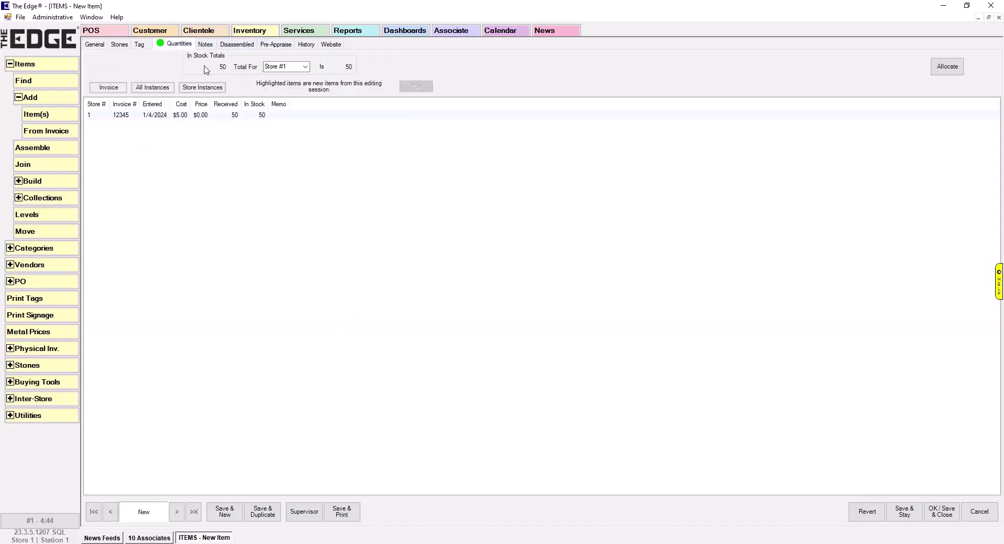
{"action": "double_click", "coordinate": [202, 116]}
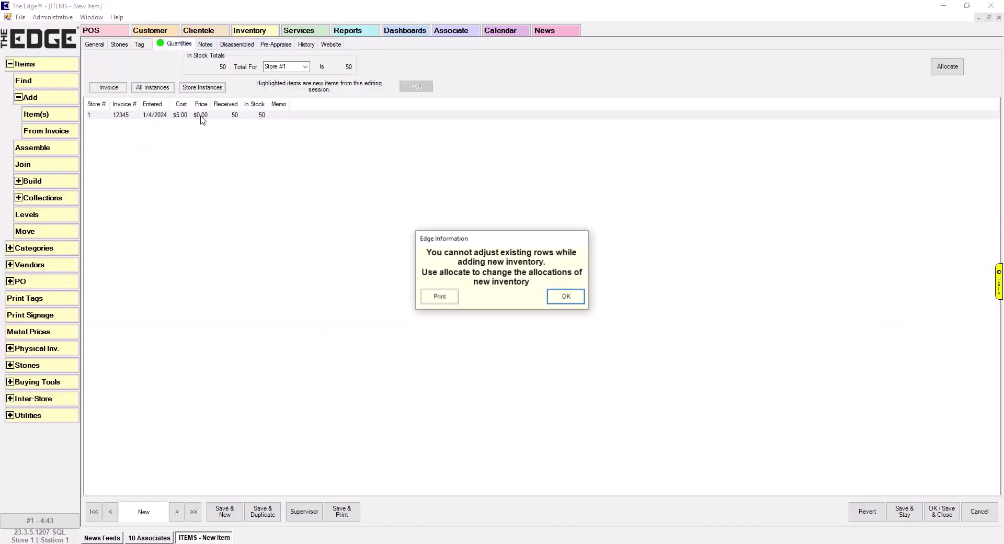
{"action": "left_click", "coordinate": [561, 295]}
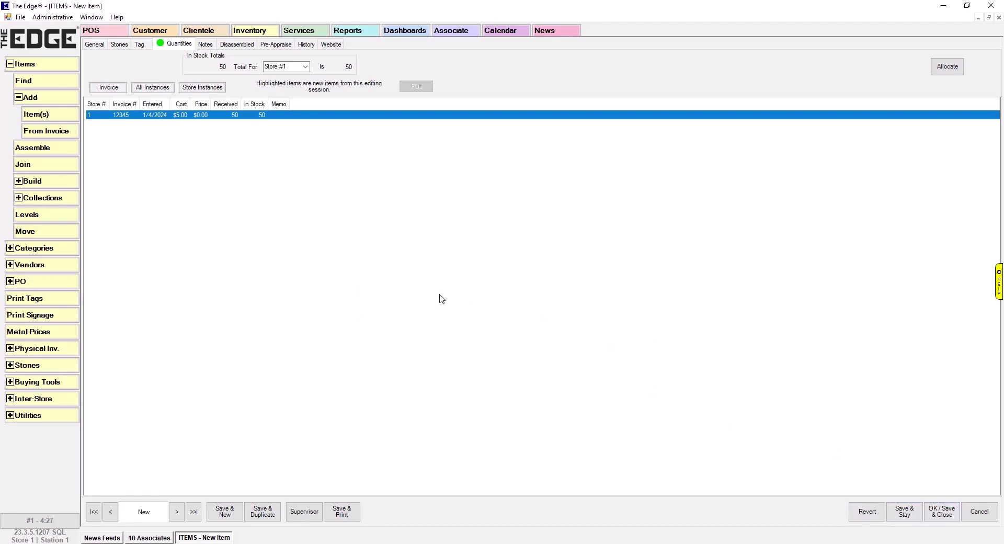
Step: Check the new item's tag preview and number of copies, then save the item and close the item list
{"action": "left_click", "coordinate": [140, 45]}
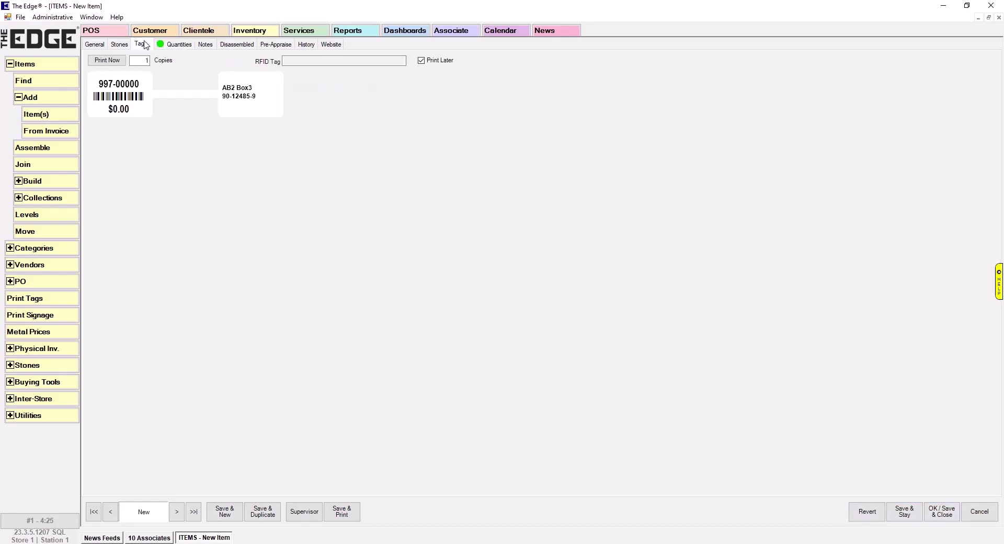
{"action": "left_click", "coordinate": [139, 60]}
{"action": "left_click", "coordinate": [101, 46]}
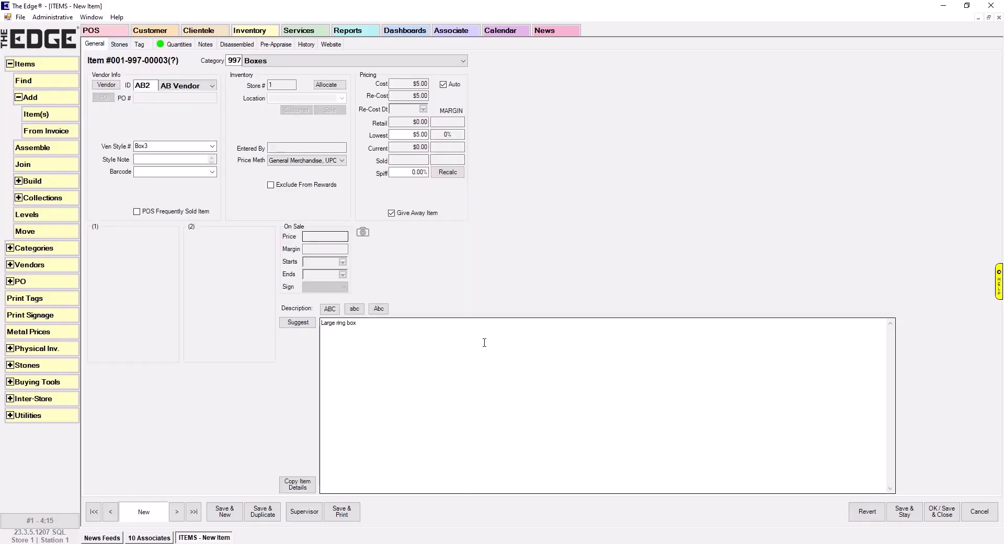
{"action": "left_click", "coordinate": [943, 512]}
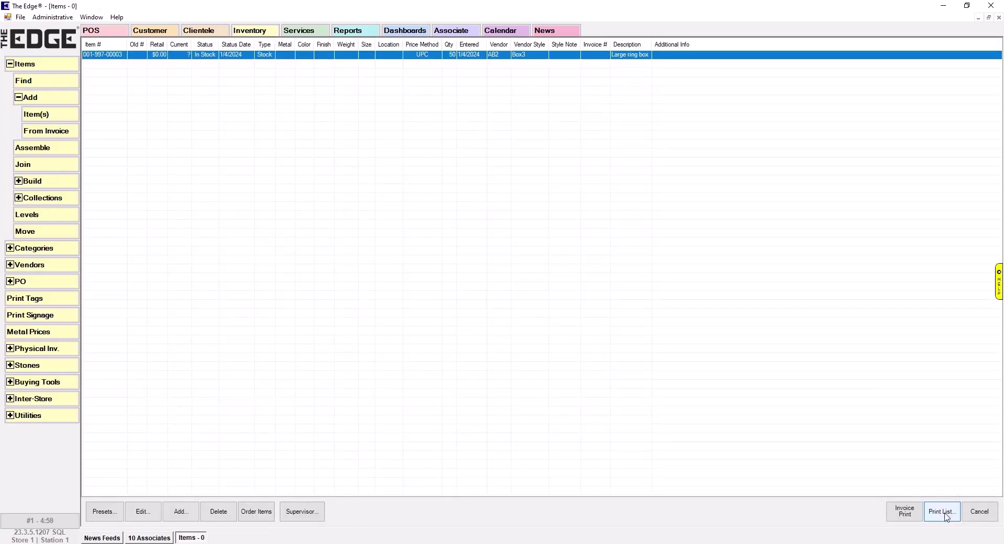
{"action": "left_click", "coordinate": [980, 513]}
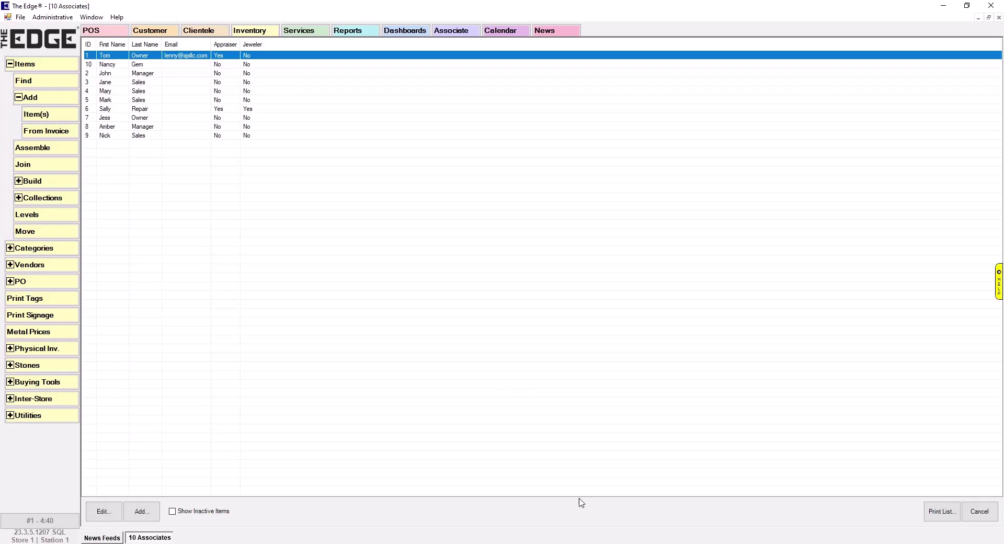
Step: Find the items in category 997 and open the large ring box record
{"action": "left_click", "coordinate": [58, 83]}
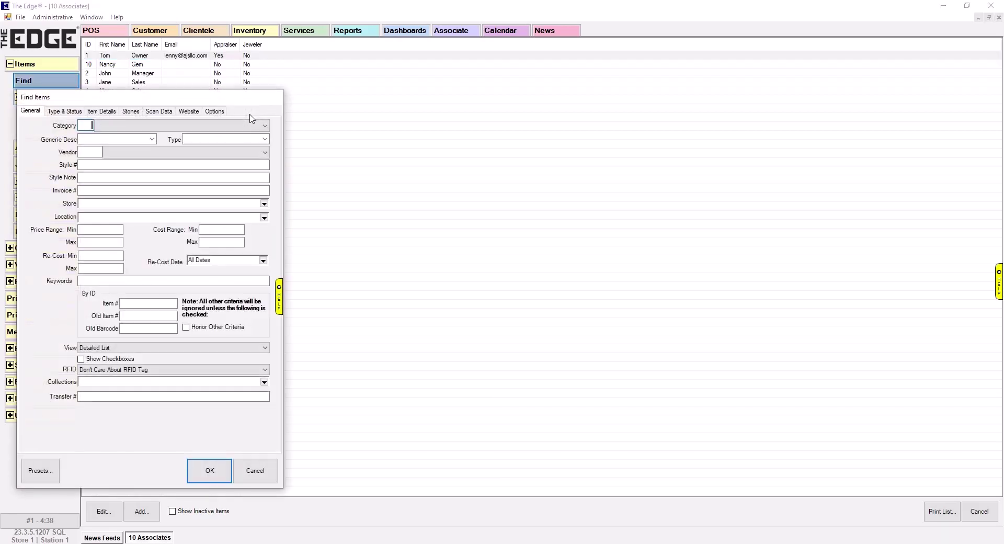
{"action": "type", "text": "997"}
{"action": "key", "text": "Return"}
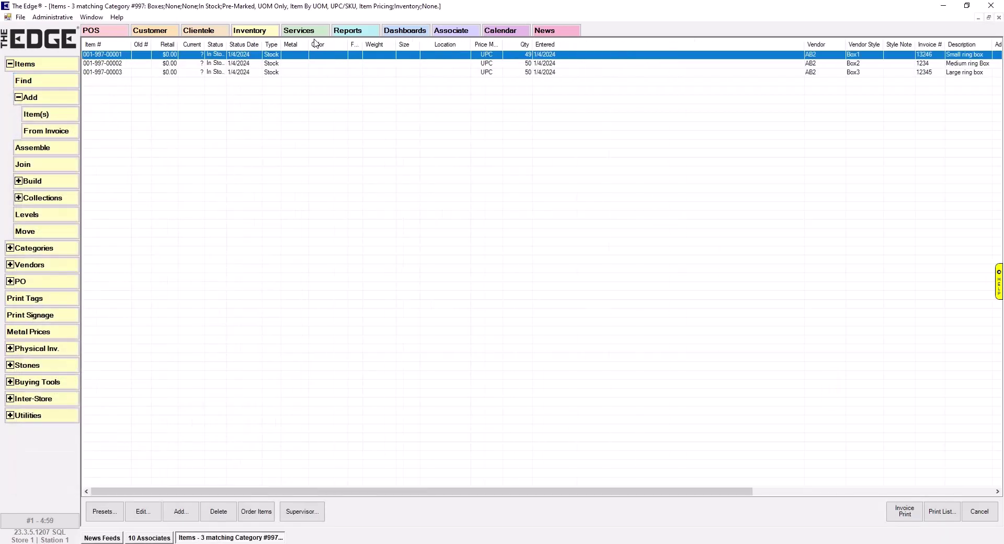
{"action": "double_click", "coordinate": [180, 73]}
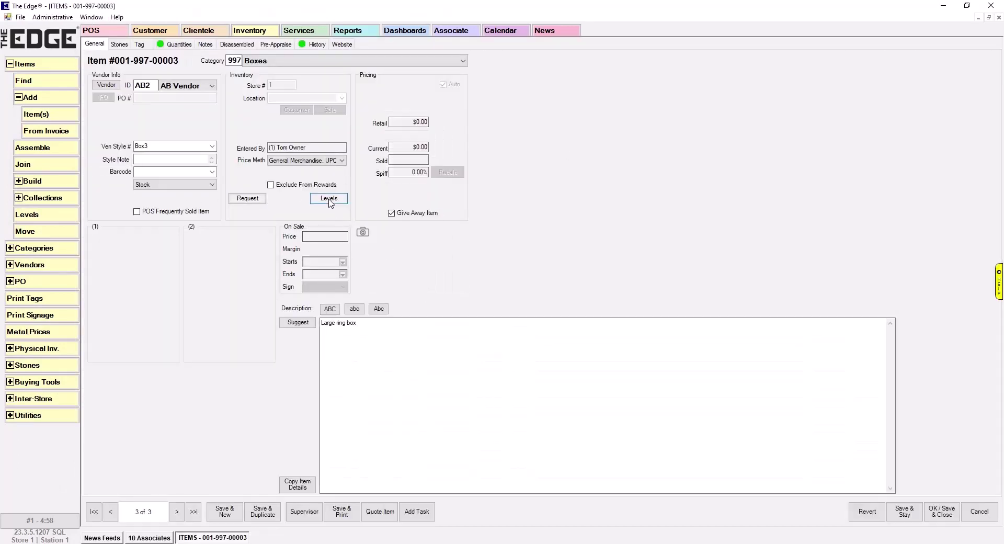
Step: Set the Box3 stock levels to a minimum of 50 and a maximum of 75, and save the levels
{"action": "key", "text": "Return"}
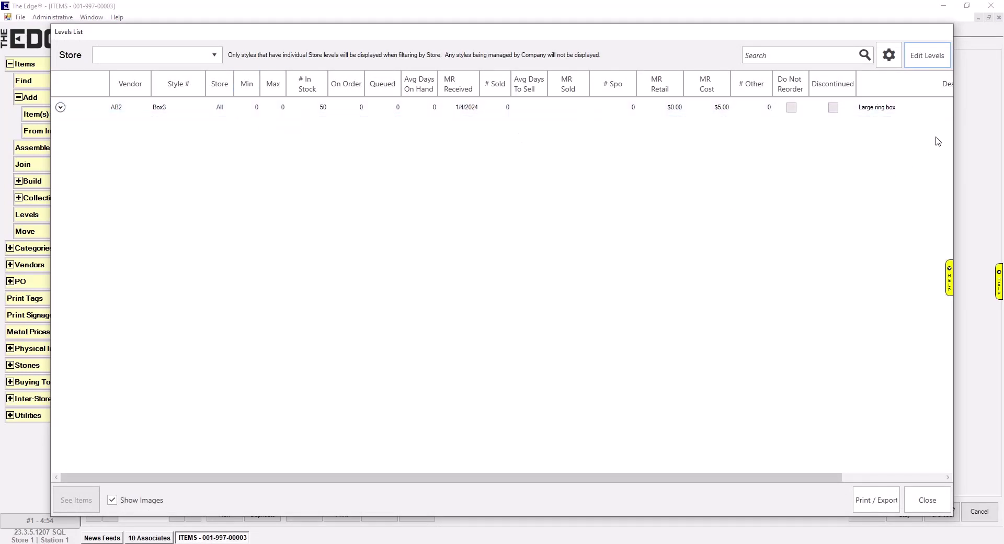
{"action": "left_click", "coordinate": [927, 55]}
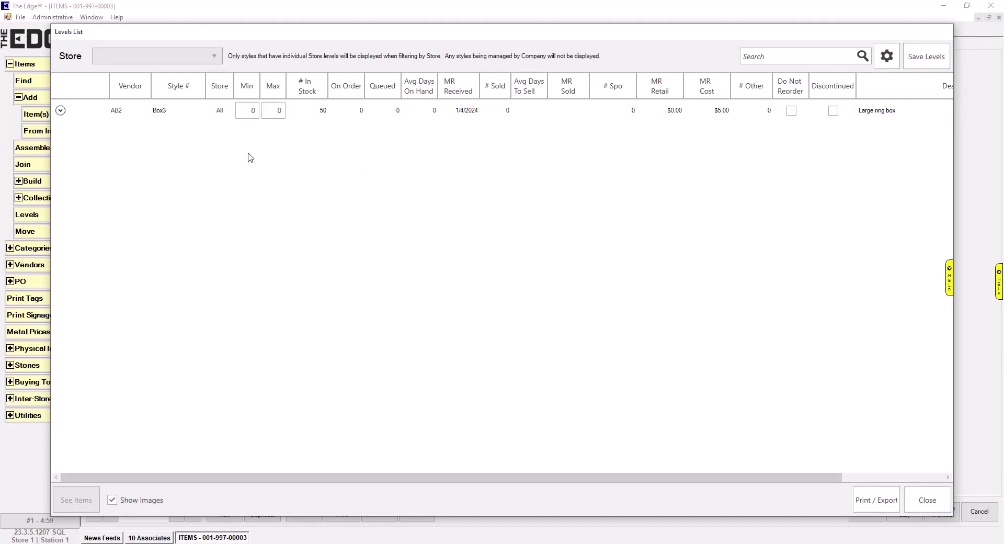
{"action": "left_click", "coordinate": [247, 110]}
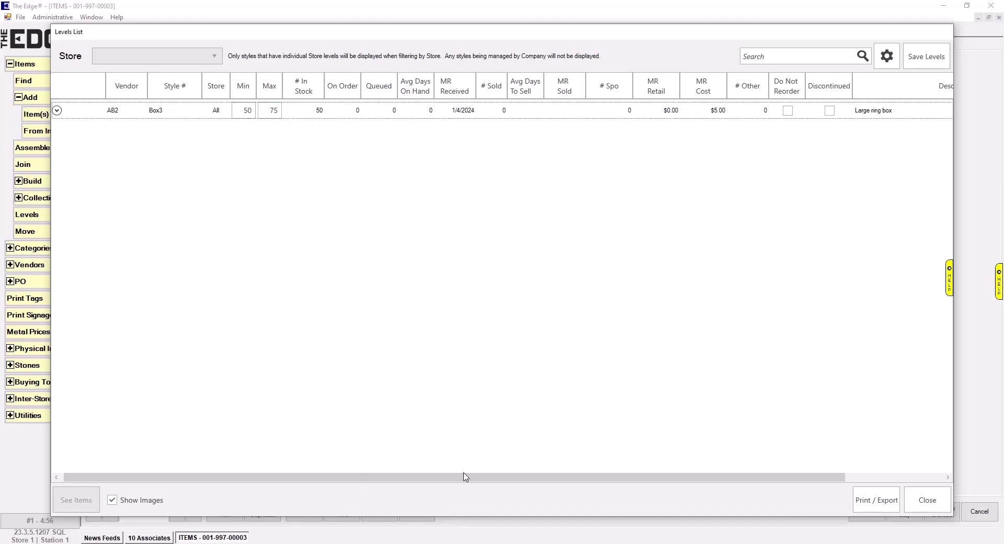
{"action": "left_click_drag", "start_coordinate": [465, 477], "coordinate": [399, 141]}
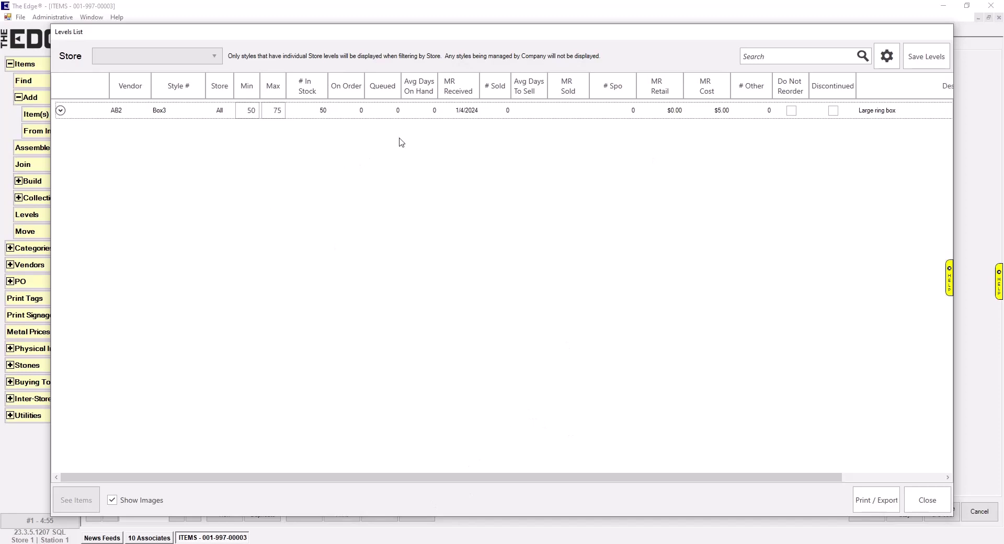
{"action": "left_click", "coordinate": [923, 58]}
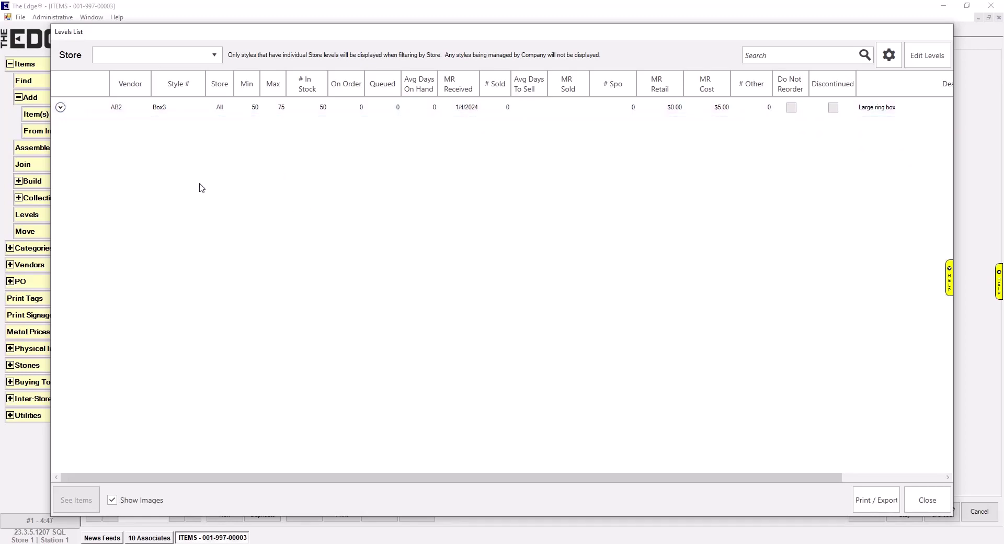
Step: Examine the individual-store level settings for Box3, then close the levels list without saving
{"action": "left_click", "coordinate": [60, 107]}
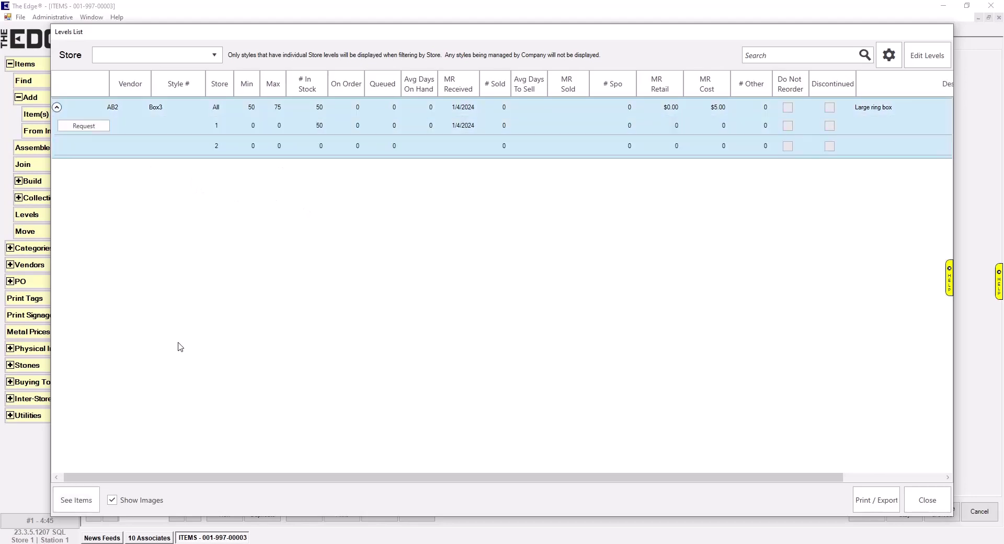
{"action": "left_click", "coordinate": [935, 62]}
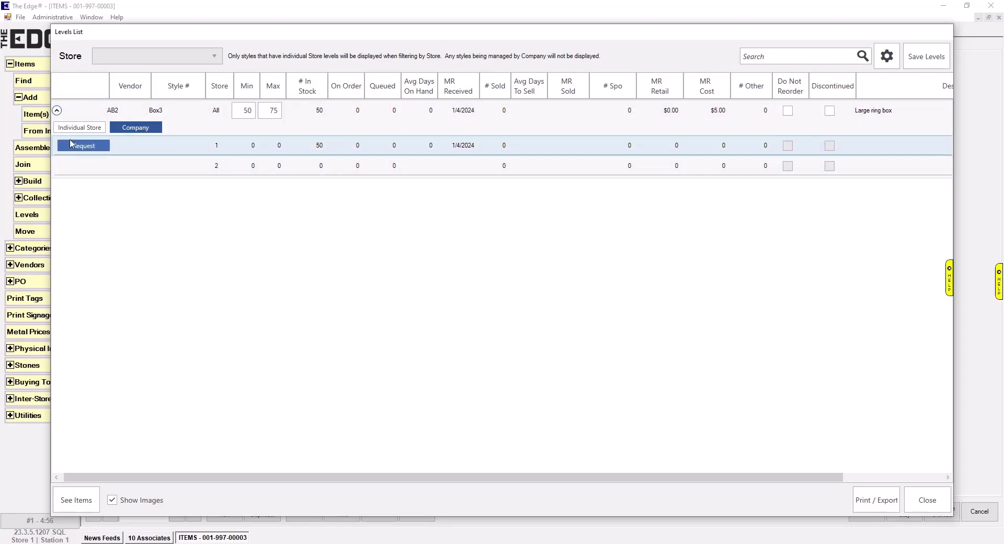
{"action": "left_click", "coordinate": [79, 127]}
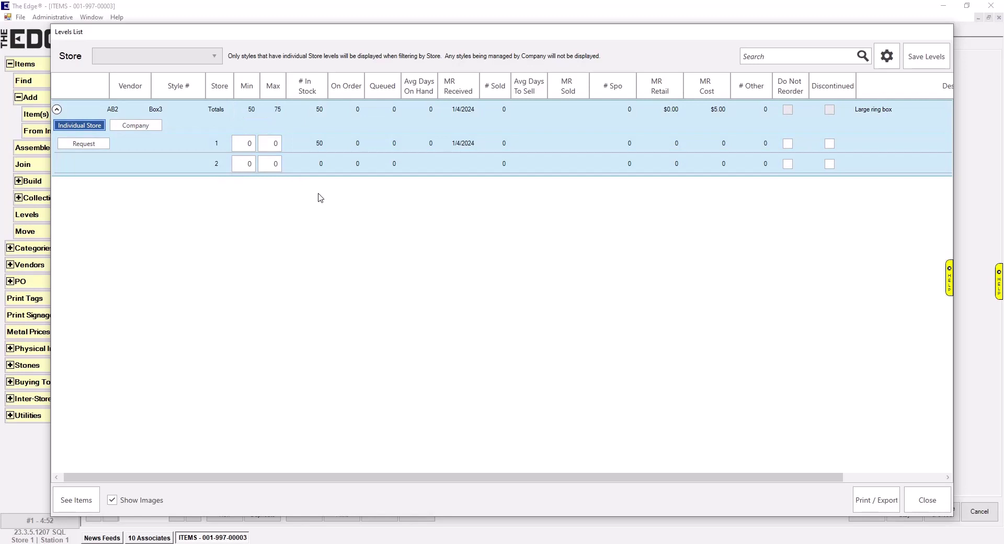
{"action": "left_click", "coordinate": [927, 500]}
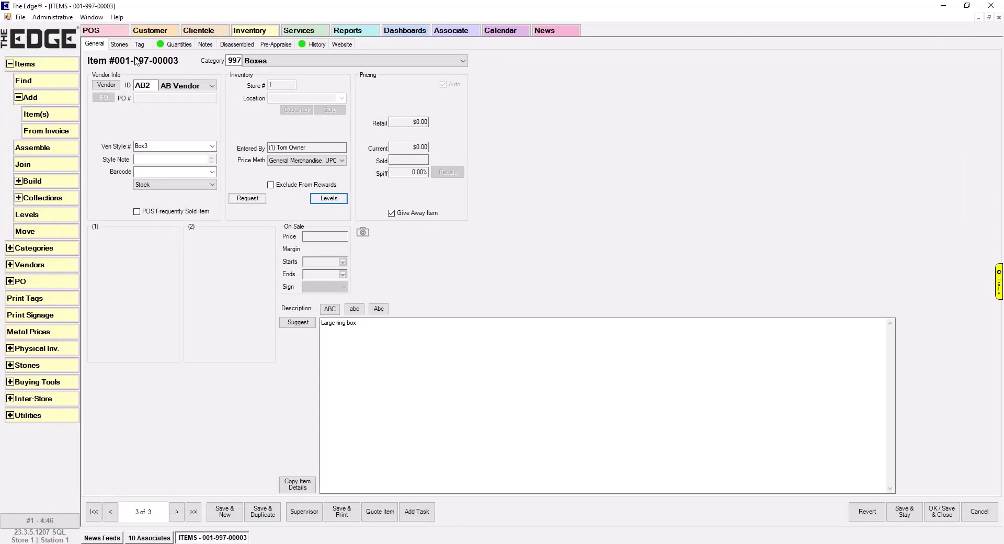
Step: List the stock levels of all items in category 997, filtering by the UPC/SKU pricing method instead of Item Pricing
{"action": "left_click", "coordinate": [25, 98]}
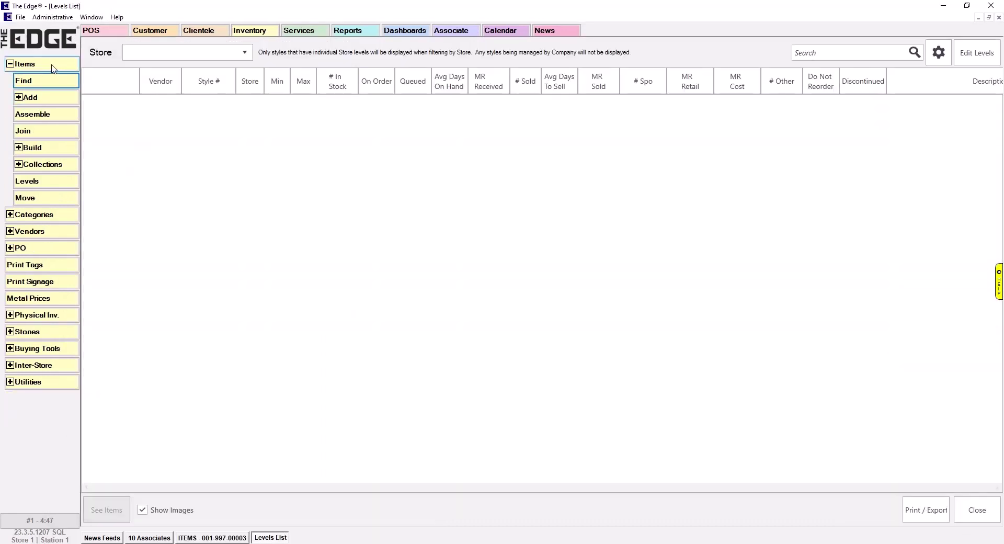
{"action": "left_click", "coordinate": [29, 181]}
{"action": "type", "text": "997"}
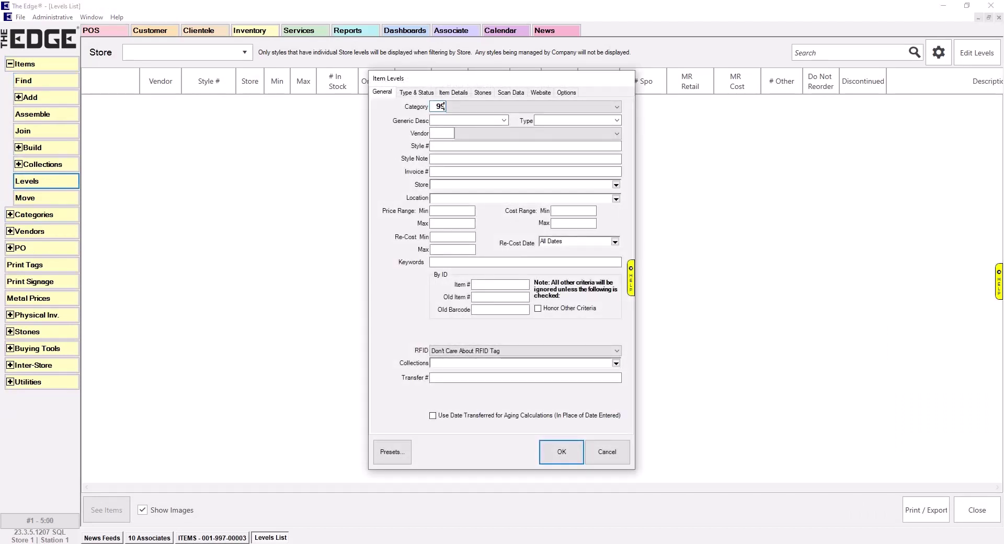
{"action": "left_click", "coordinate": [411, 95]}
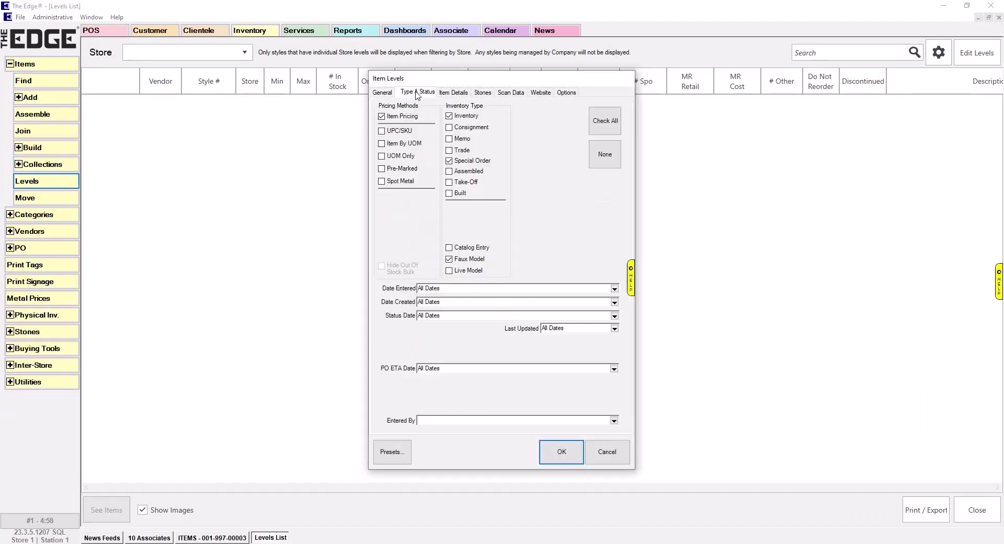
{"action": "left_click", "coordinate": [390, 117]}
{"action": "left_click", "coordinate": [381, 131]}
{"action": "left_click", "coordinate": [563, 451]}
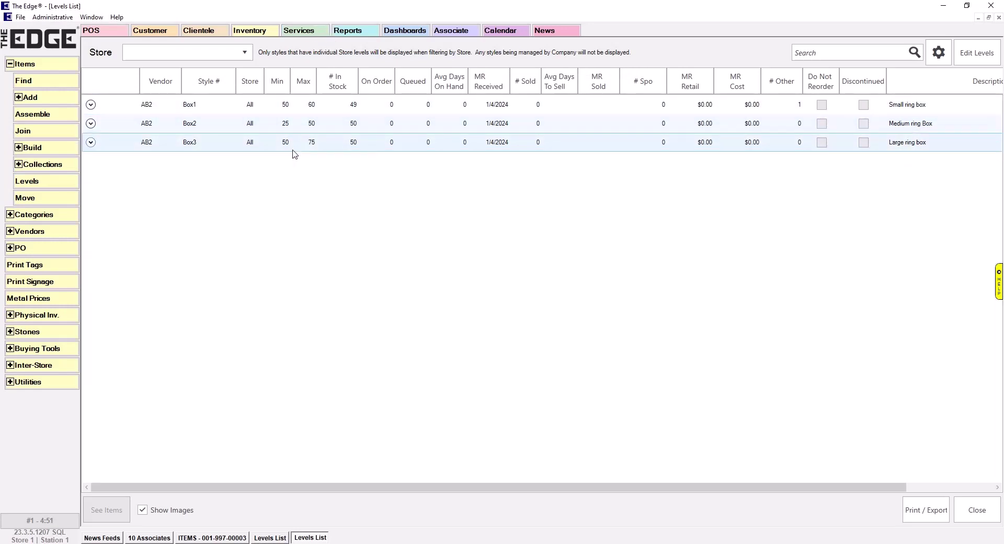
Step: Open the category 997 box levels for editing, then close the levels list without saving
{"action": "left_click", "coordinate": [986, 53]}
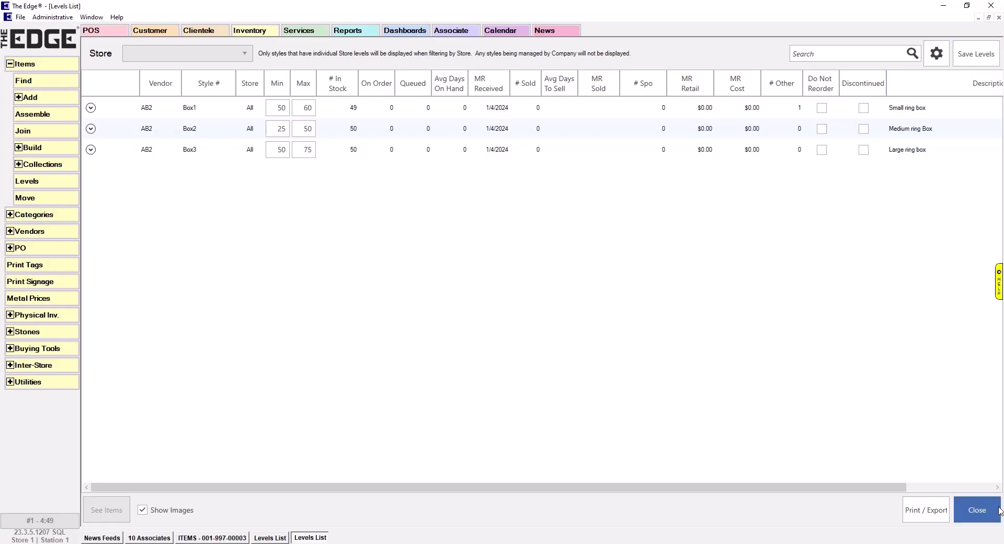
{"action": "left_click", "coordinate": [977, 510]}
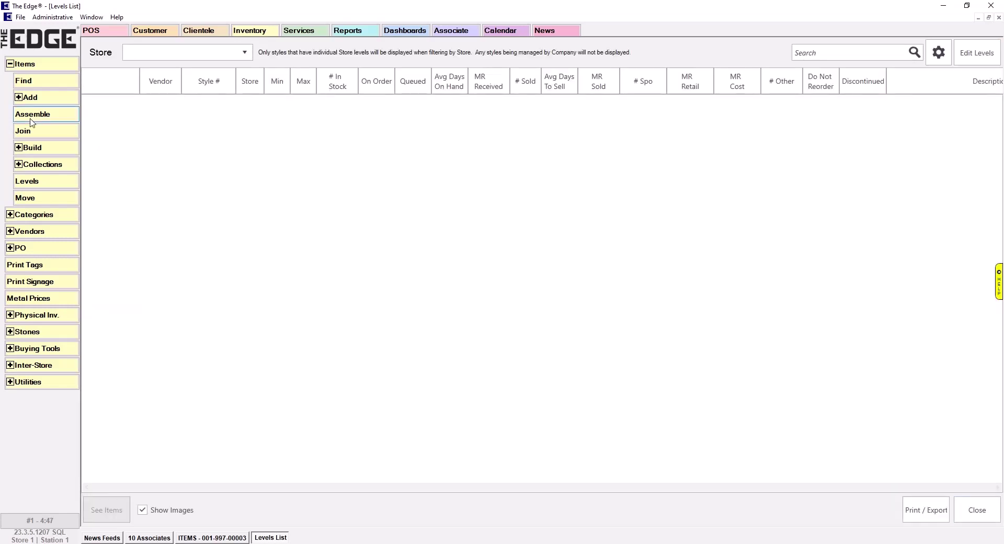
Step: Set up an In Stock By Category inventory report for category 997, including only the UPC/SKU pricing method
{"action": "left_click", "coordinate": [19, 64]}
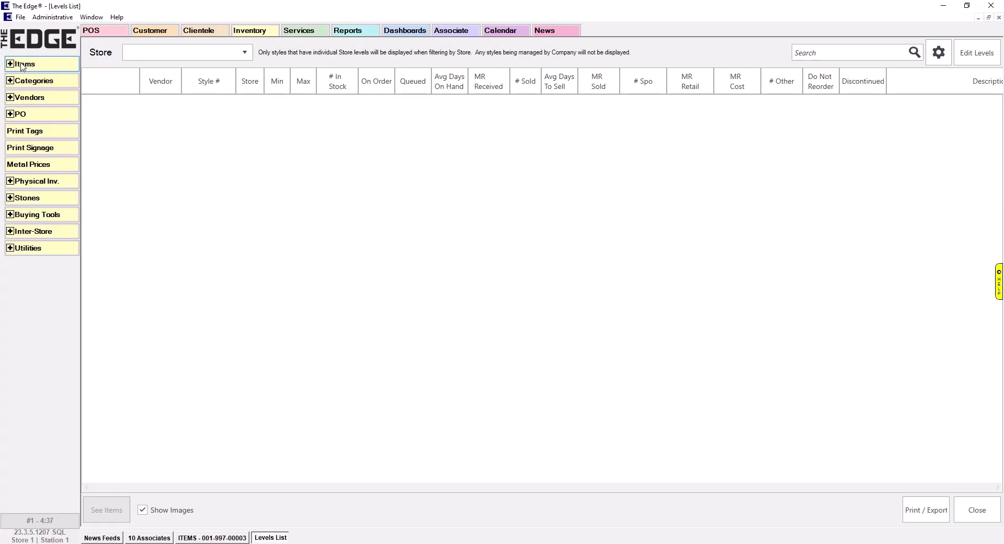
{"action": "left_click", "coordinate": [359, 78]}
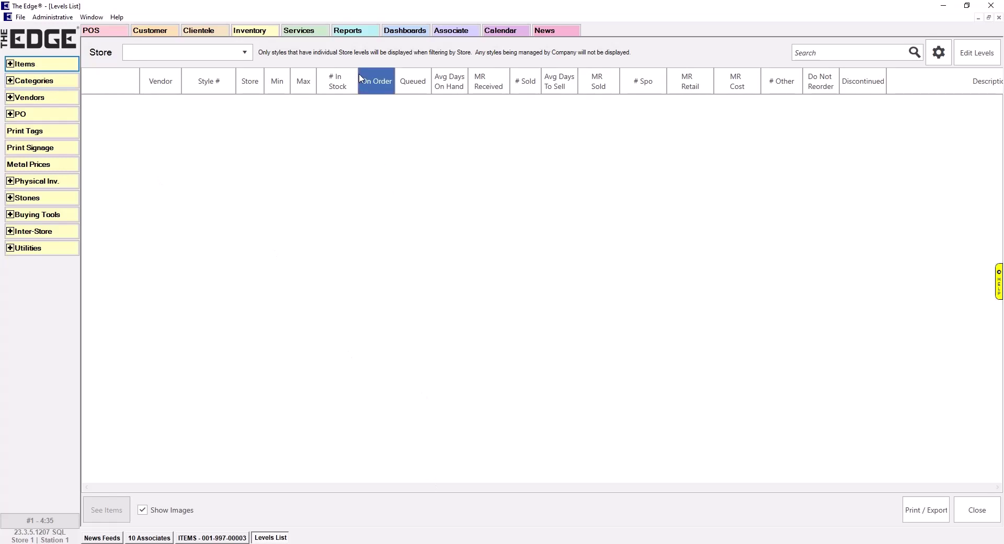
{"action": "left_click", "coordinate": [354, 31]}
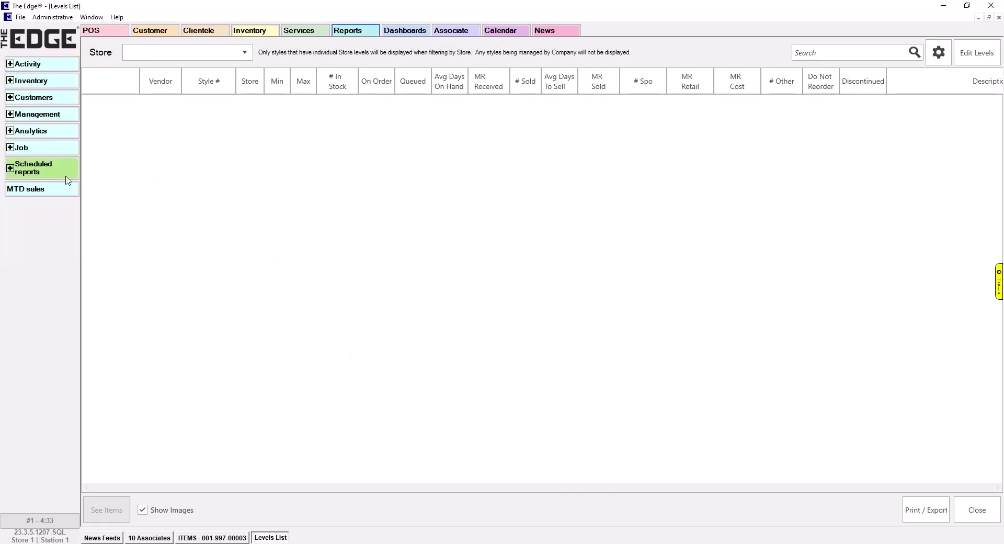
{"action": "left_click", "coordinate": [32, 81]}
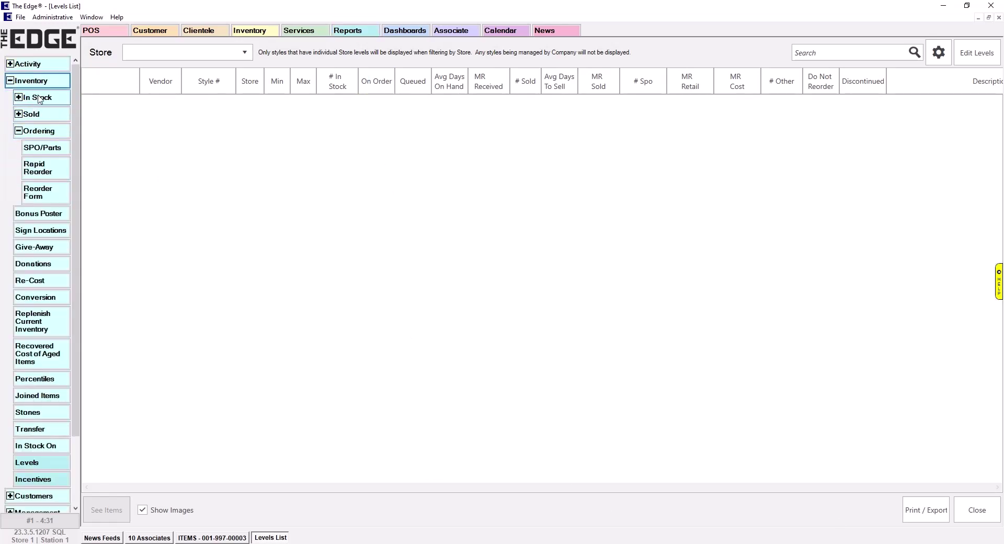
{"action": "left_click", "coordinate": [39, 98]}
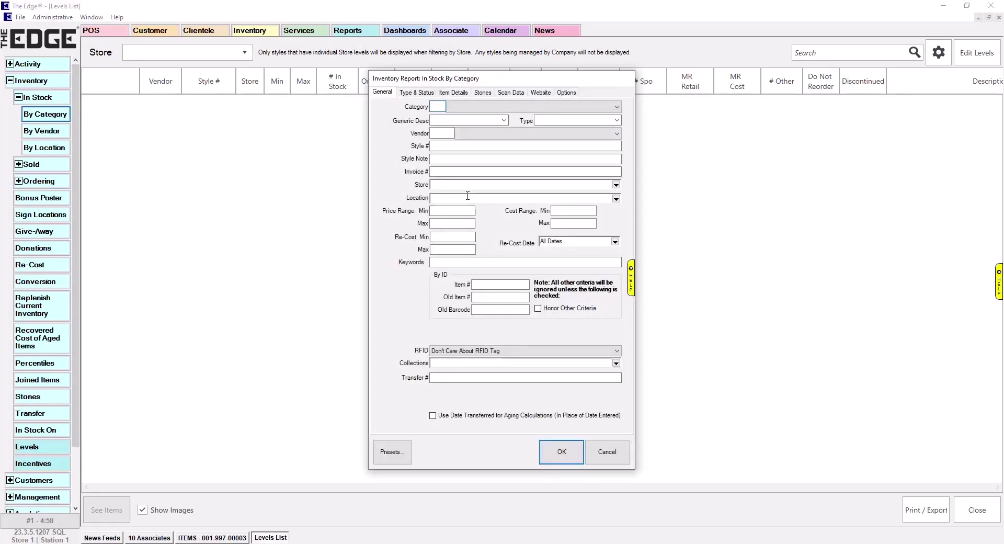
{"action": "type", "text": "97"}
{"action": "left_click", "coordinate": [416, 92]}
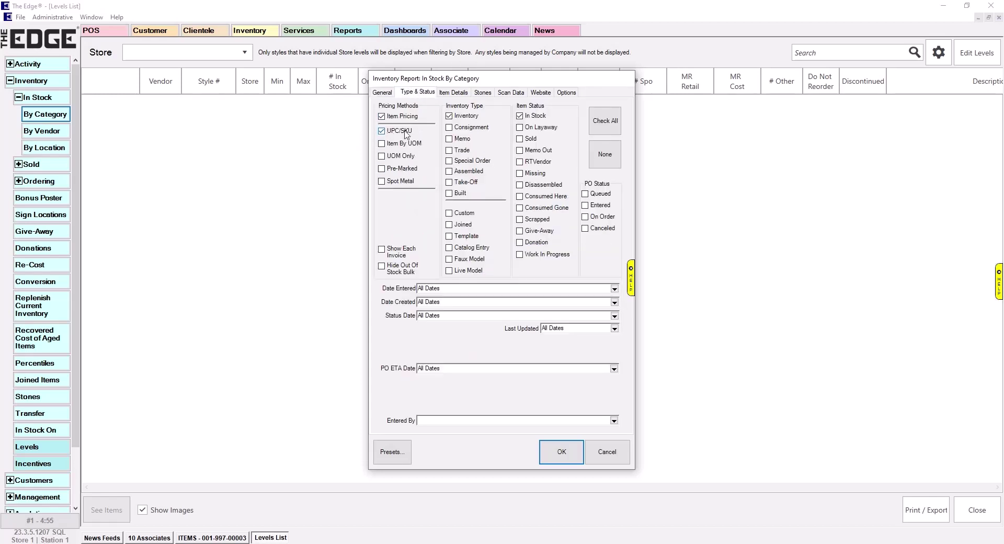
{"action": "left_click", "coordinate": [381, 116]}
Step: Run the report in One Line Per Item format with barcodes, without prices, the criteria cover page or grouping by category
{"action": "left_click", "coordinate": [567, 93]}
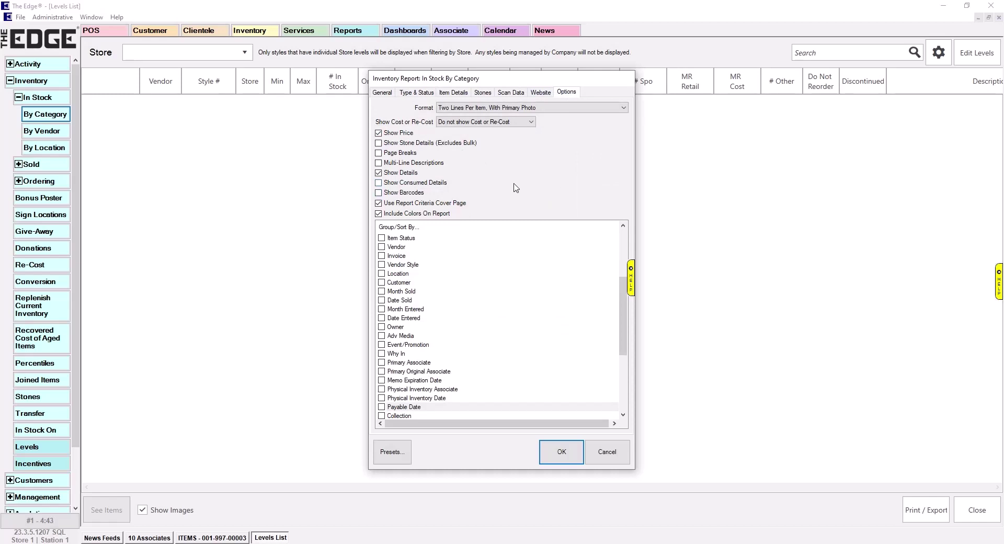
{"action": "left_click", "coordinate": [517, 108]}
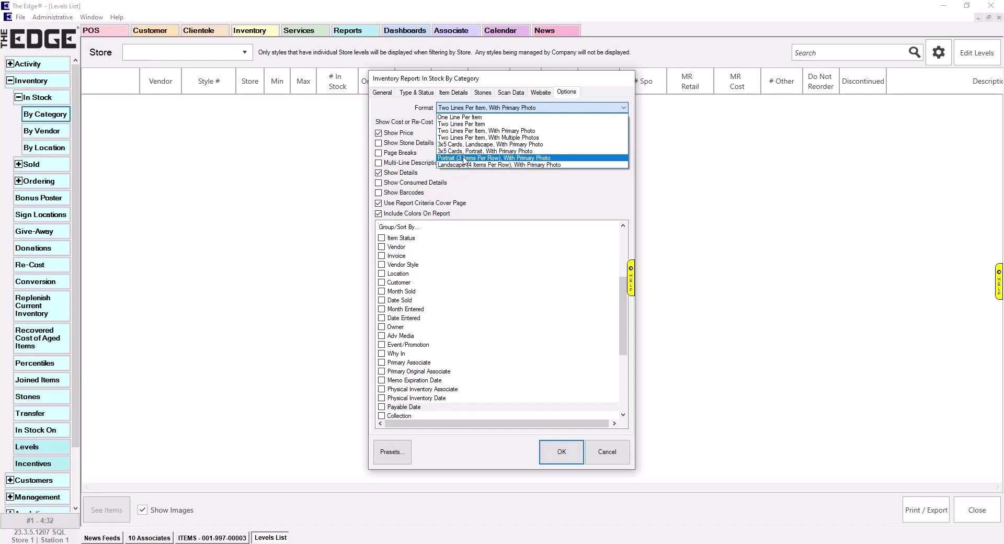
{"action": "left_click", "coordinate": [477, 117]}
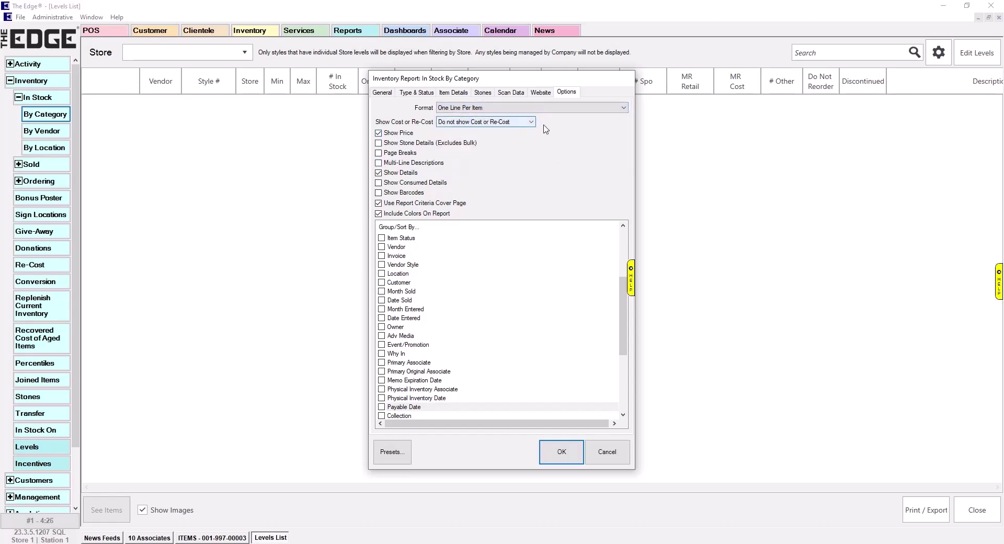
{"action": "left_click", "coordinate": [393, 134]}
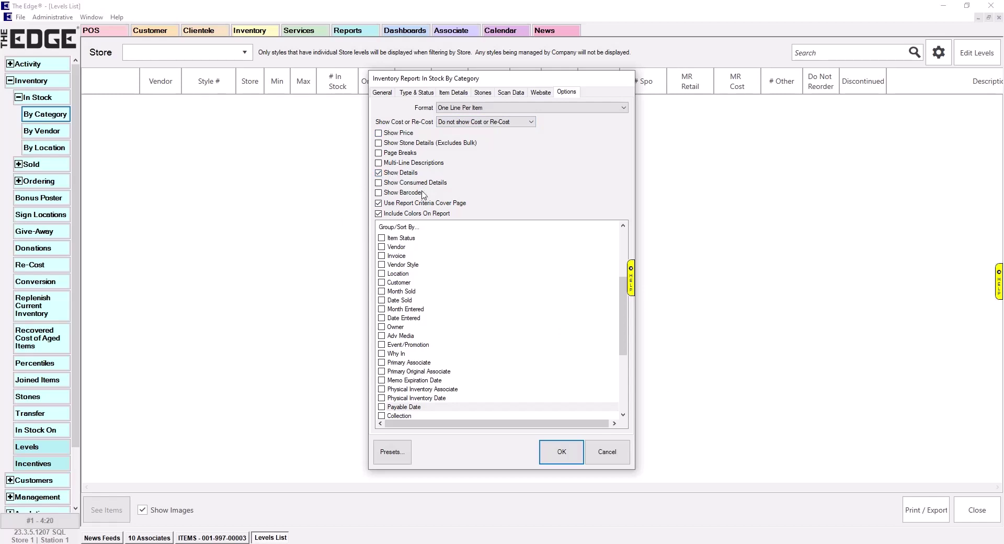
{"action": "left_click", "coordinate": [379, 193]}
{"action": "scroll", "coordinate": [523, 269], "scroll_direction": "up", "scroll_amount": 4}
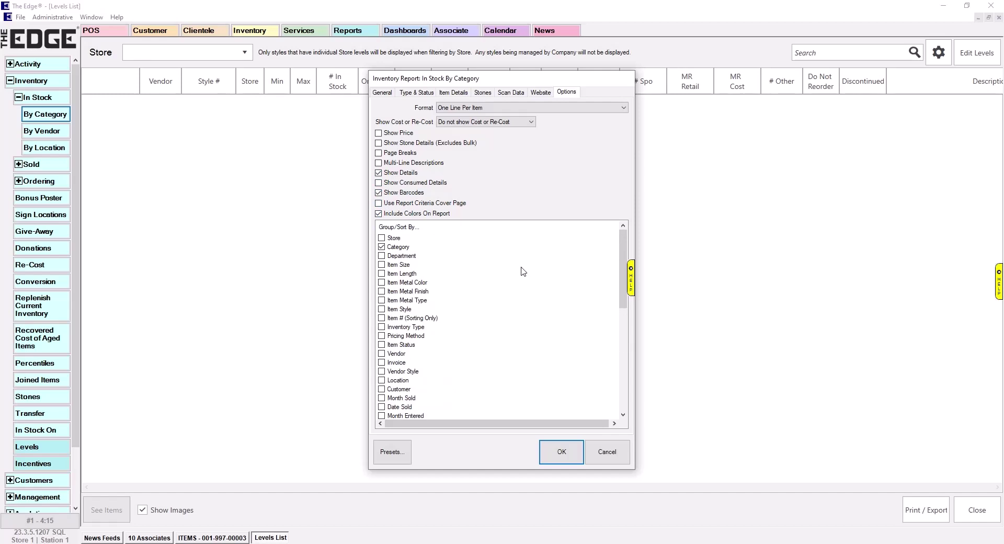
{"action": "left_click", "coordinate": [382, 247]}
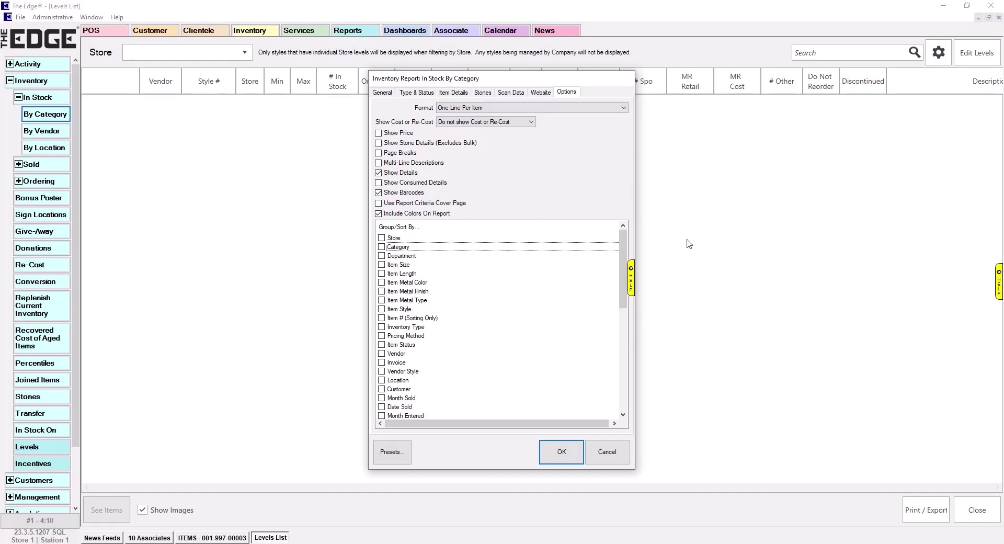
{"action": "left_click", "coordinate": [563, 453]}
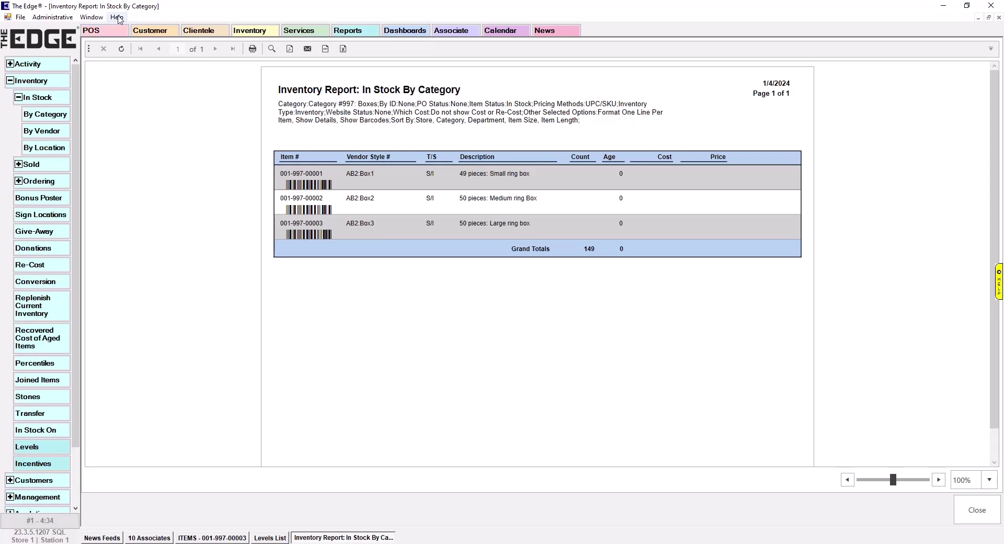
Step: Start a point-of-sale transaction with the associate's number, and load the customer's record by searching the last name
{"action": "left_click", "coordinate": [124, 33]}
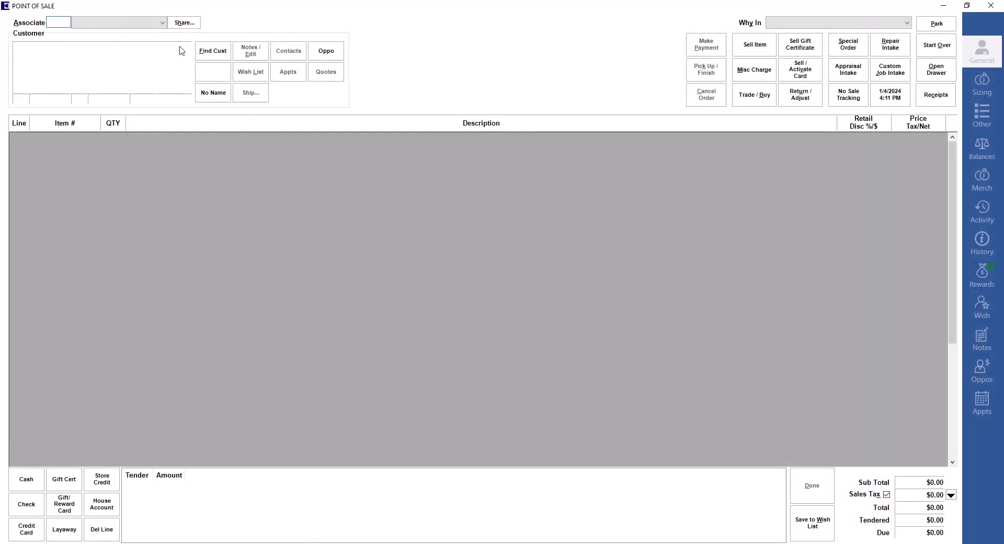
{"action": "type", "text": "8"}
{"action": "left_click", "coordinate": [220, 55]}
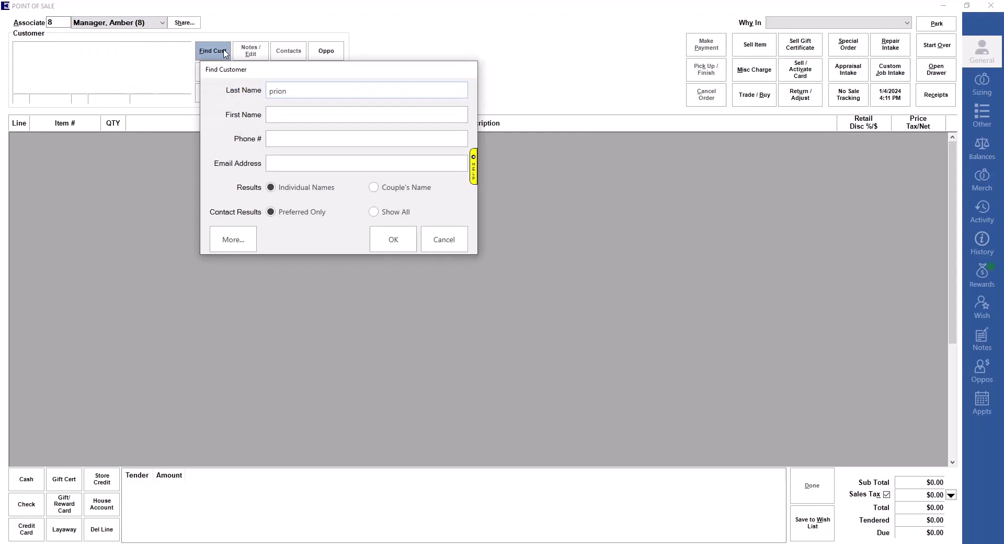
{"action": "key", "text": "Return"}
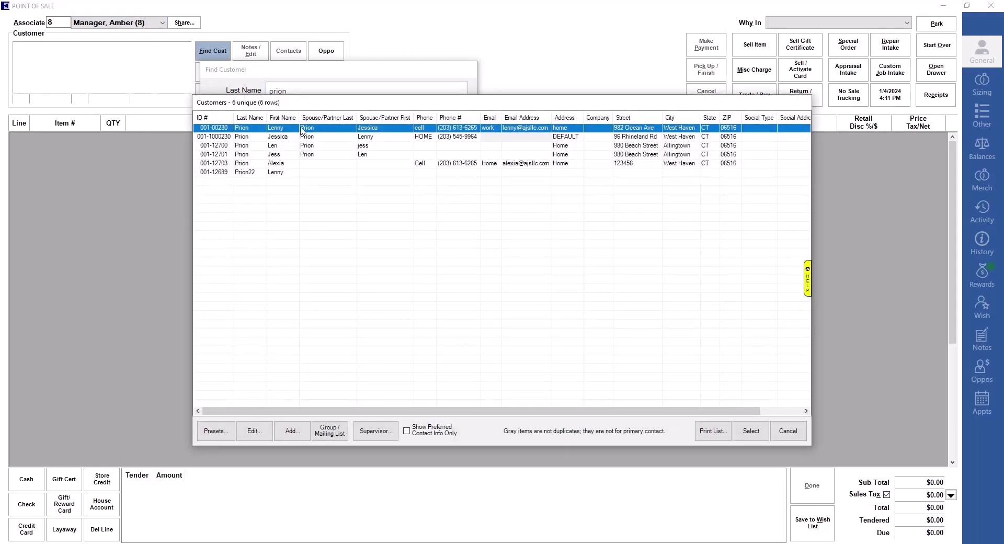
{"action": "double_click", "coordinate": [301, 131]}
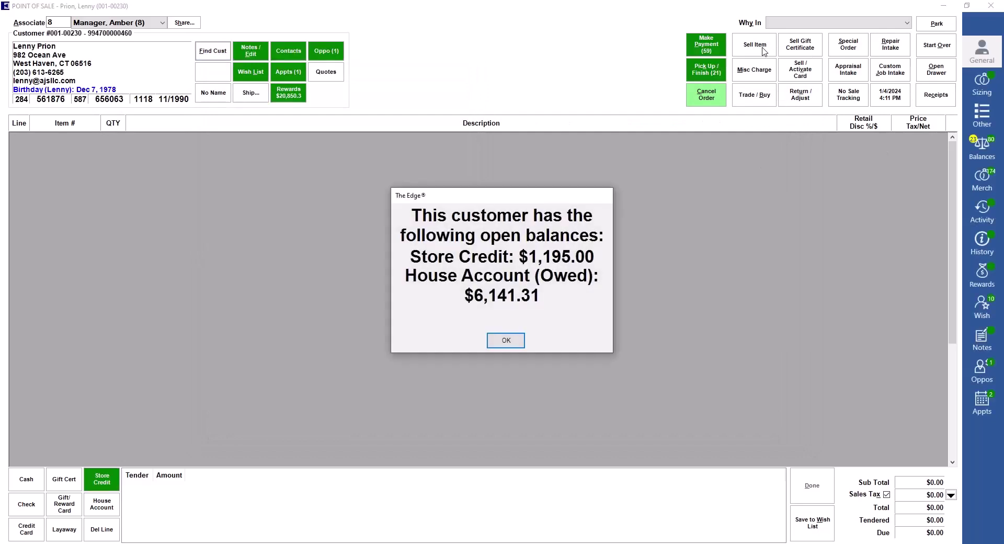
{"action": "key", "text": "Return"}
{"action": "left_click", "coordinate": [735, 55]}
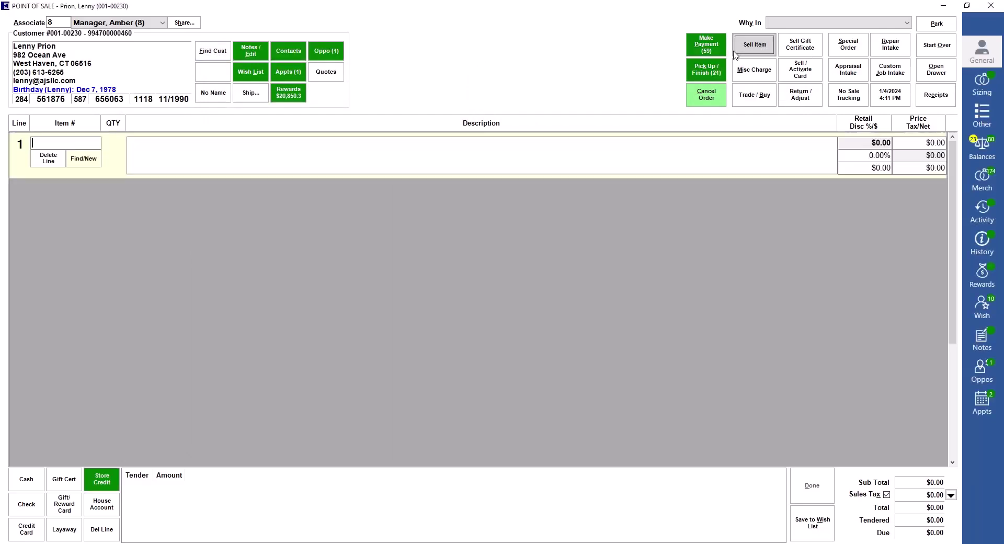
{"action": "left_click", "coordinate": [91, 162]}
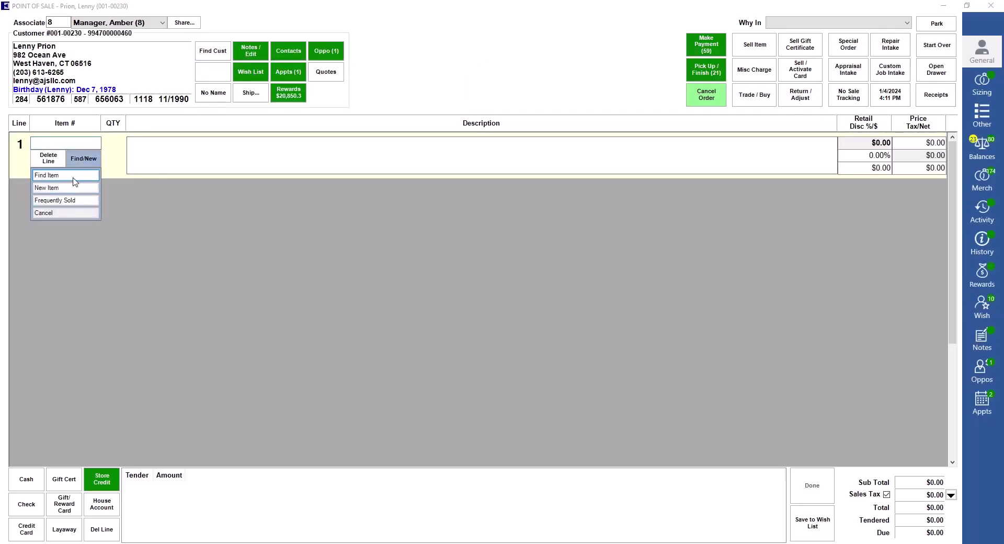
{"action": "left_click", "coordinate": [66, 175]}
{"action": "key", "text": "Escape"}
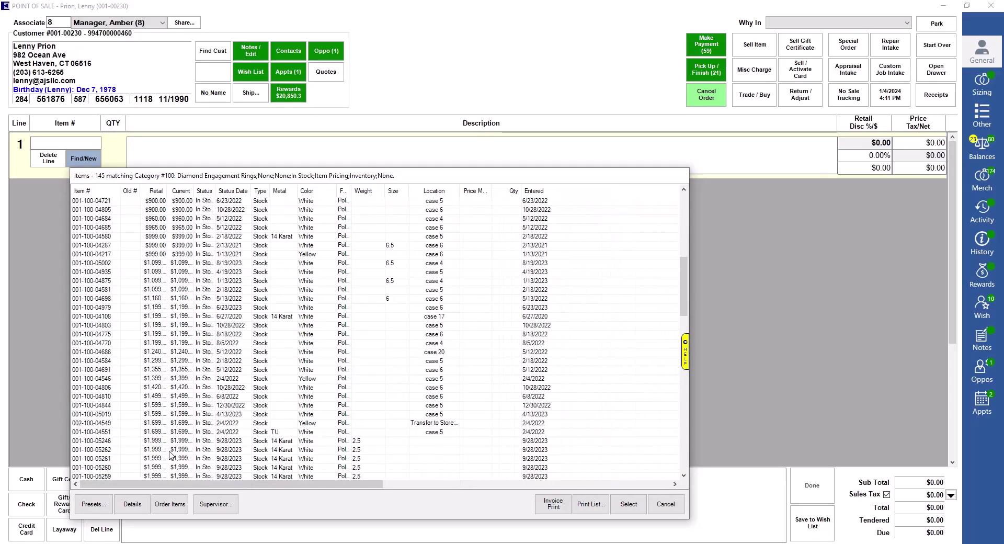
{"action": "double_click", "coordinate": [170, 450]}
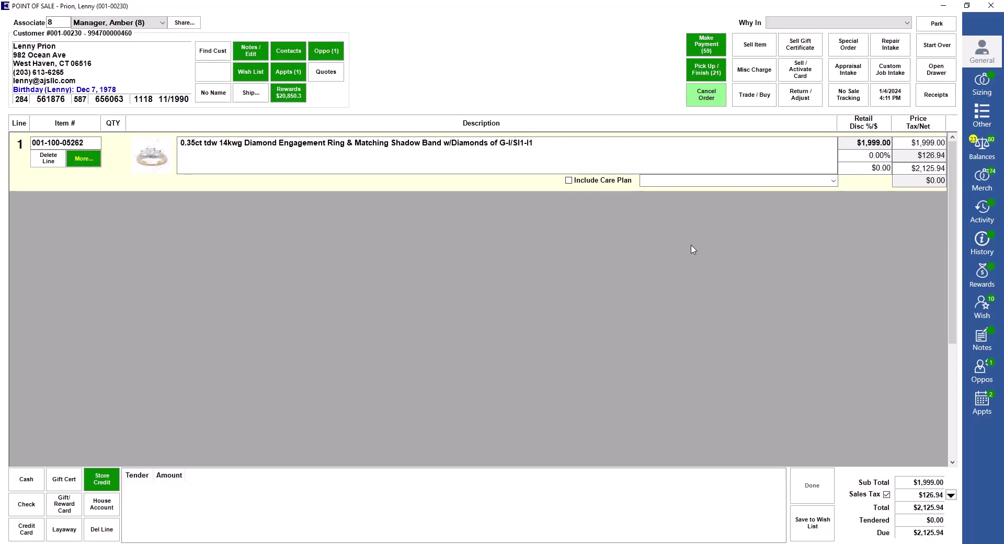
Step: Add give-away item 997-00003, the large ring box, as a second sale line with a quantity of 2
{"action": "left_click", "coordinate": [767, 57]}
{"action": "type", "text": "9"}
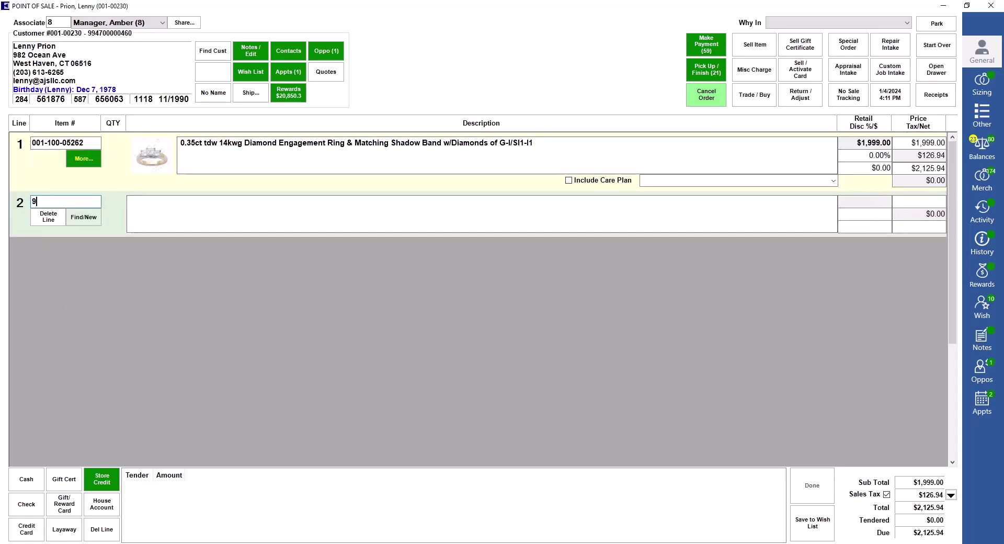
{"action": "type", "text": "97-0000"}
{"action": "type", "text": "3"}
{"action": "key", "text": "Return"}
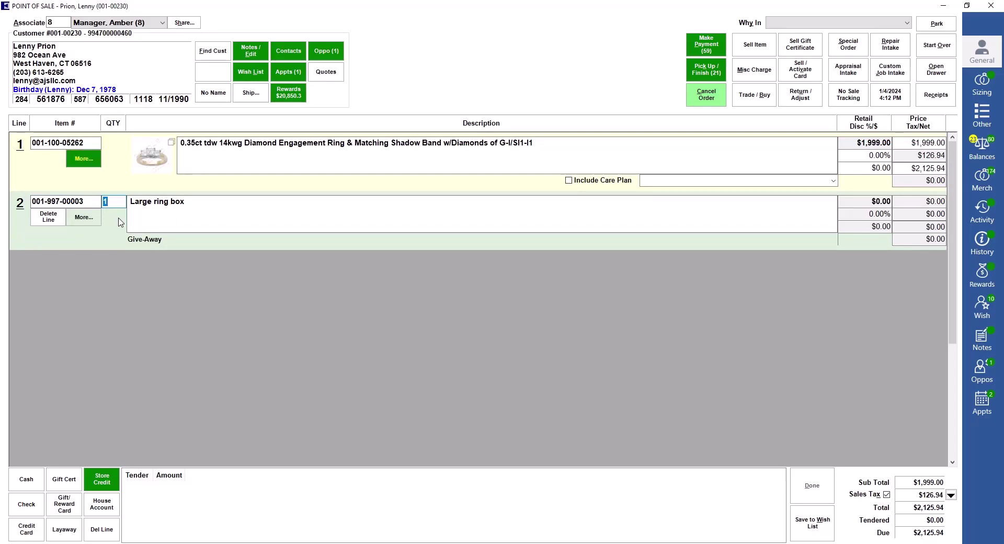
{"action": "type", "text": "2"}
Step: Complete the sale with a cash tender of $2,125.94, and preview the receipt before leaving the point of sale
{"action": "left_click", "coordinate": [38, 490]}
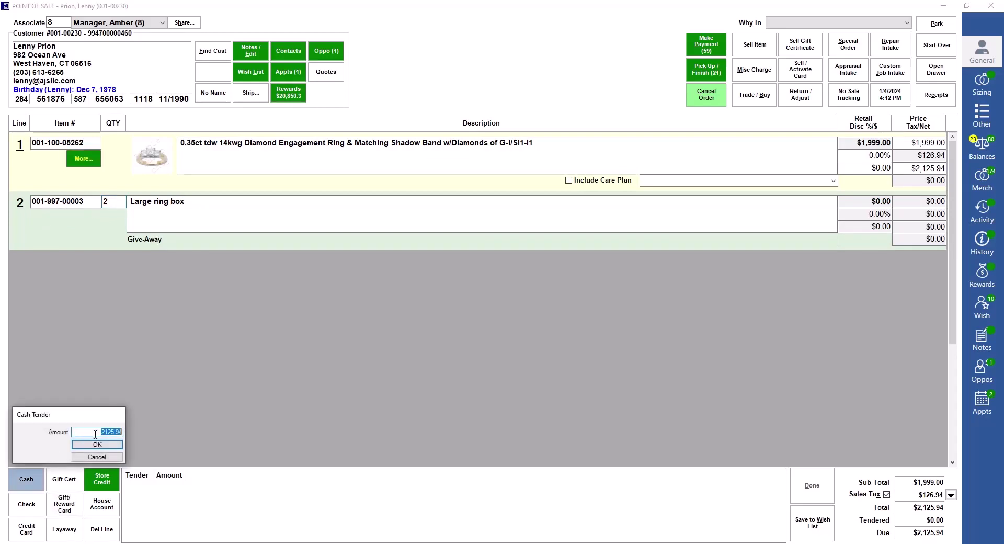
{"action": "left_click", "coordinate": [97, 444]}
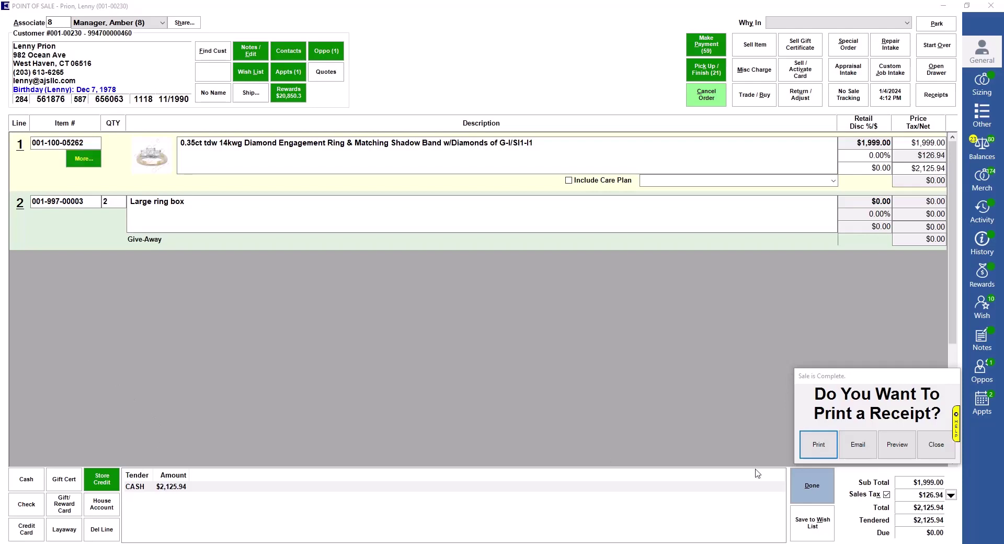
{"action": "left_click", "coordinate": [887, 453]}
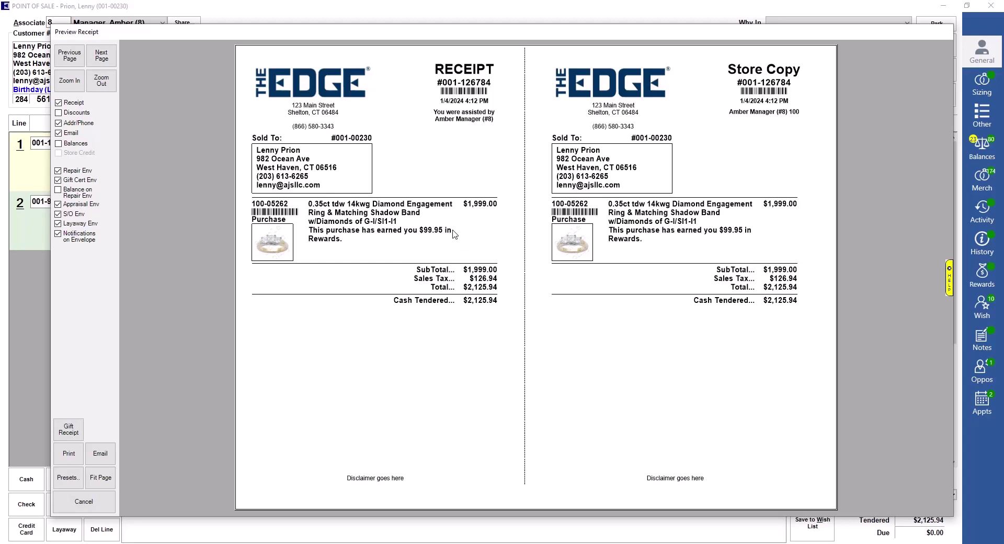
{"action": "left_click", "coordinate": [69, 501]}
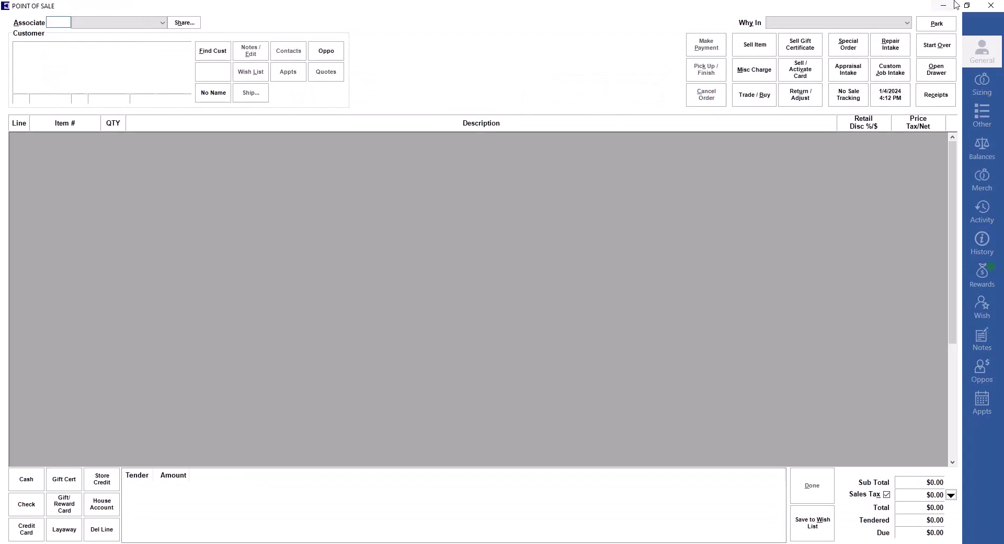
{"action": "left_click", "coordinate": [997, 6]}
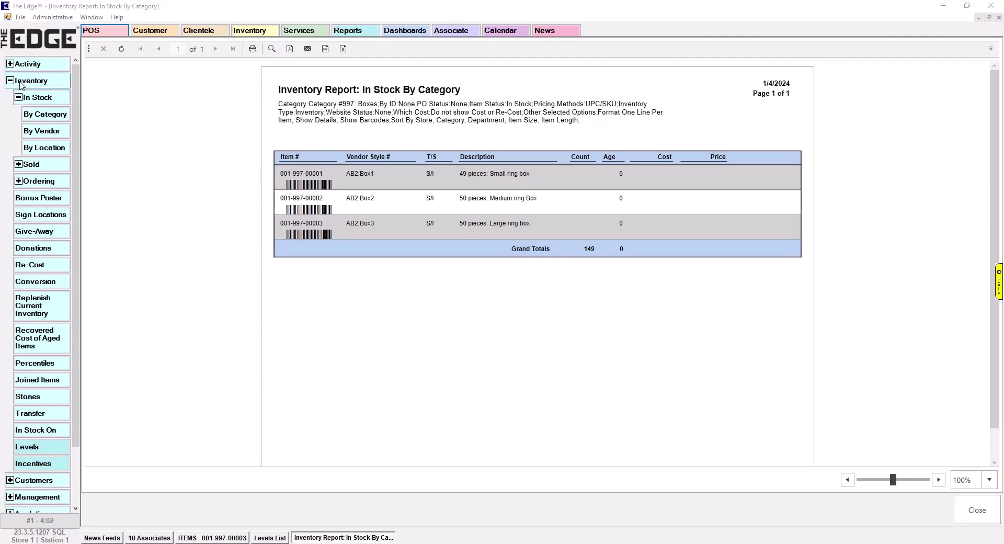
Step: Start a Reorder Form under the inventory ordering reports, and set its sale date to Today
{"action": "left_click", "coordinate": [37, 181]}
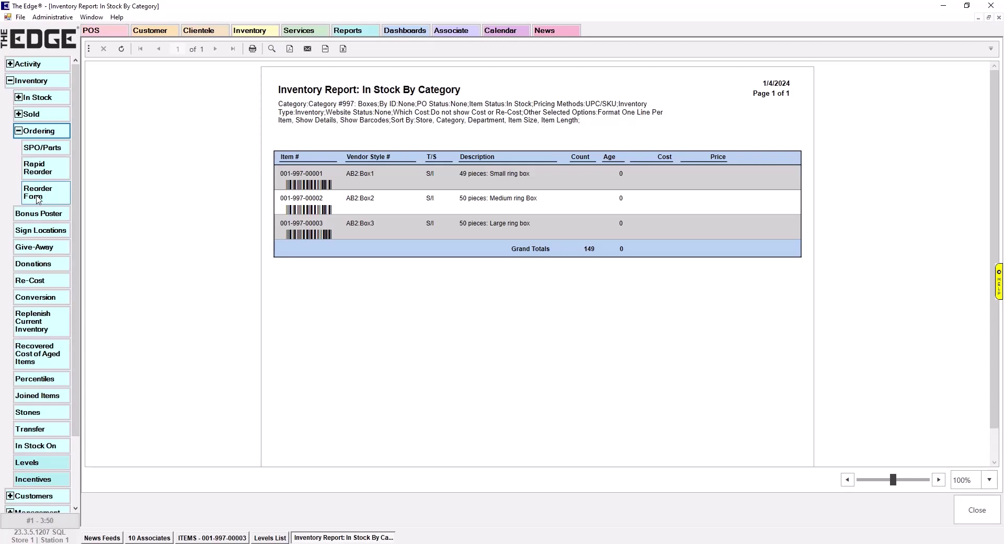
{"action": "left_click", "coordinate": [38, 198]}
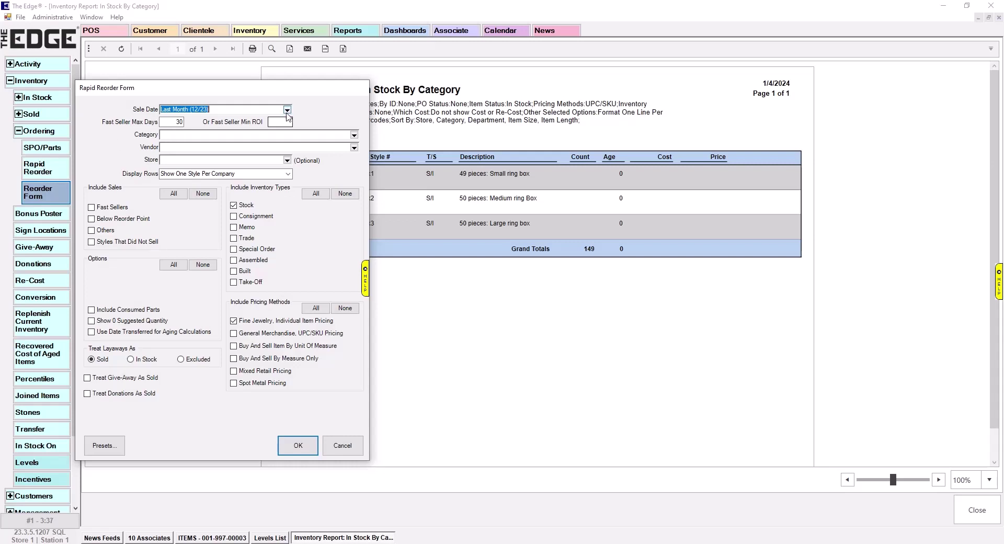
{"action": "left_click", "coordinate": [287, 110]}
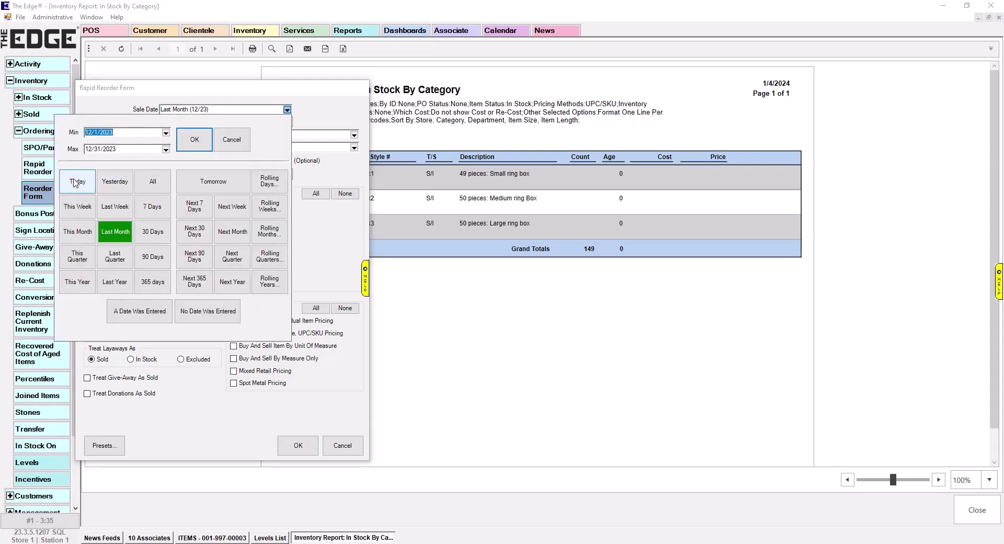
{"action": "left_click", "coordinate": [77, 182]}
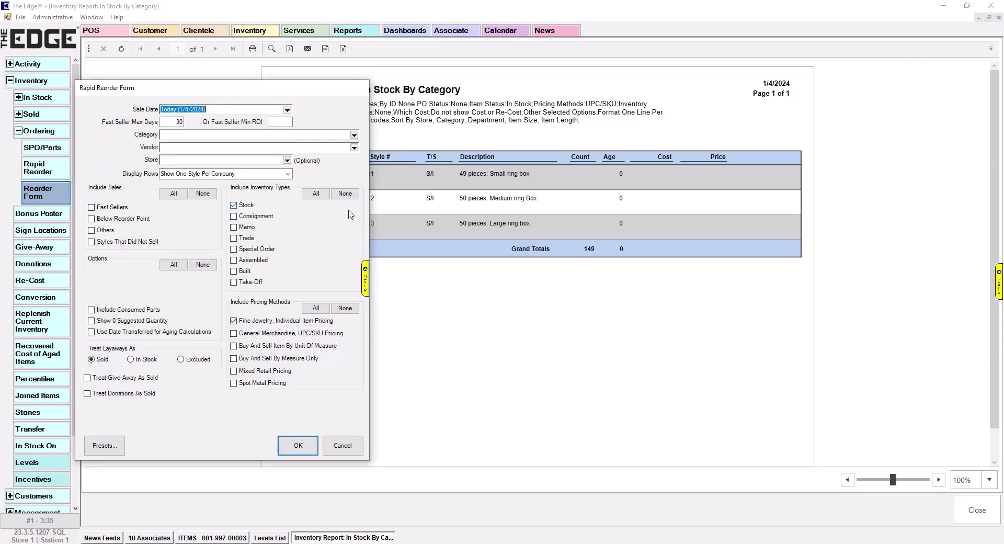
Step: Generate the reorder form for styles Below Reorder Point, using General Merchandise, UPC/SKU Pricing instead of Fine Jewelry, and review the minimum levels
{"action": "left_click", "coordinate": [93, 221]}
{"action": "left_click", "coordinate": [233, 321]}
{"action": "left_click", "coordinate": [264, 334]}
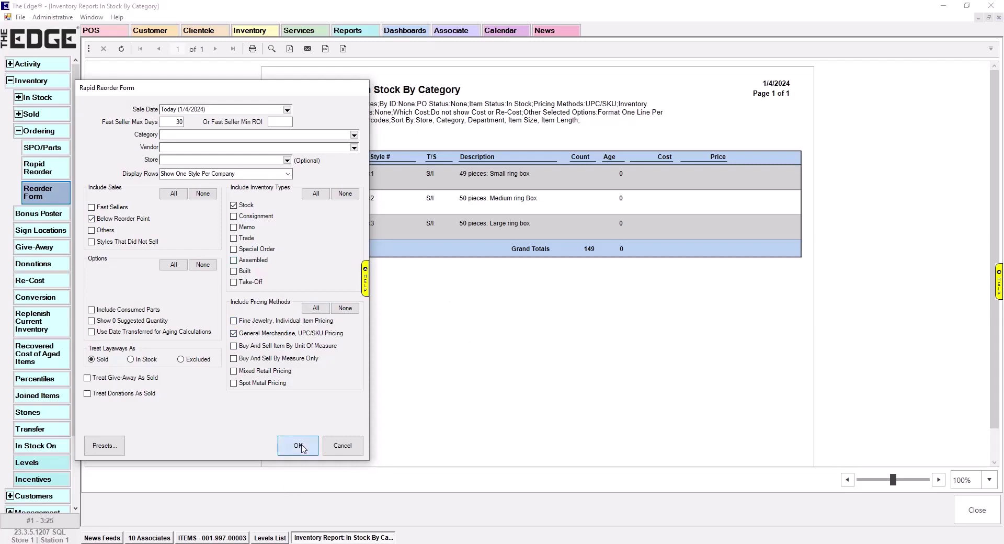
{"action": "left_click", "coordinate": [298, 446]}
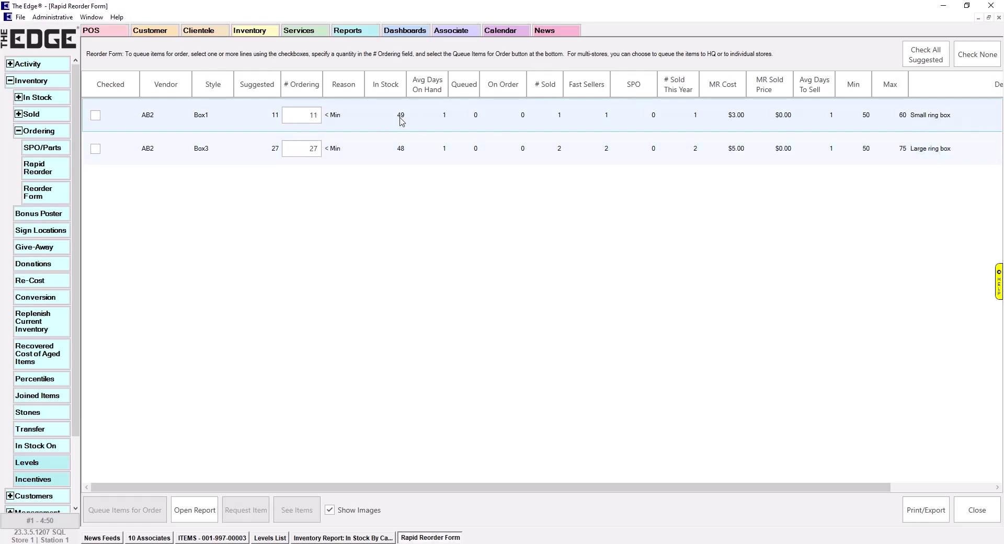
{"action": "left_click", "coordinate": [868, 84]}
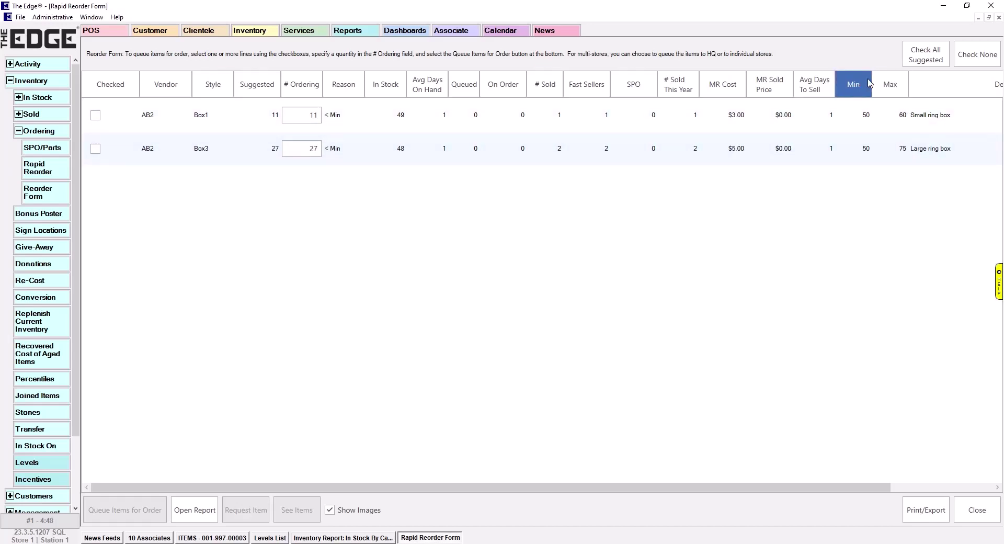